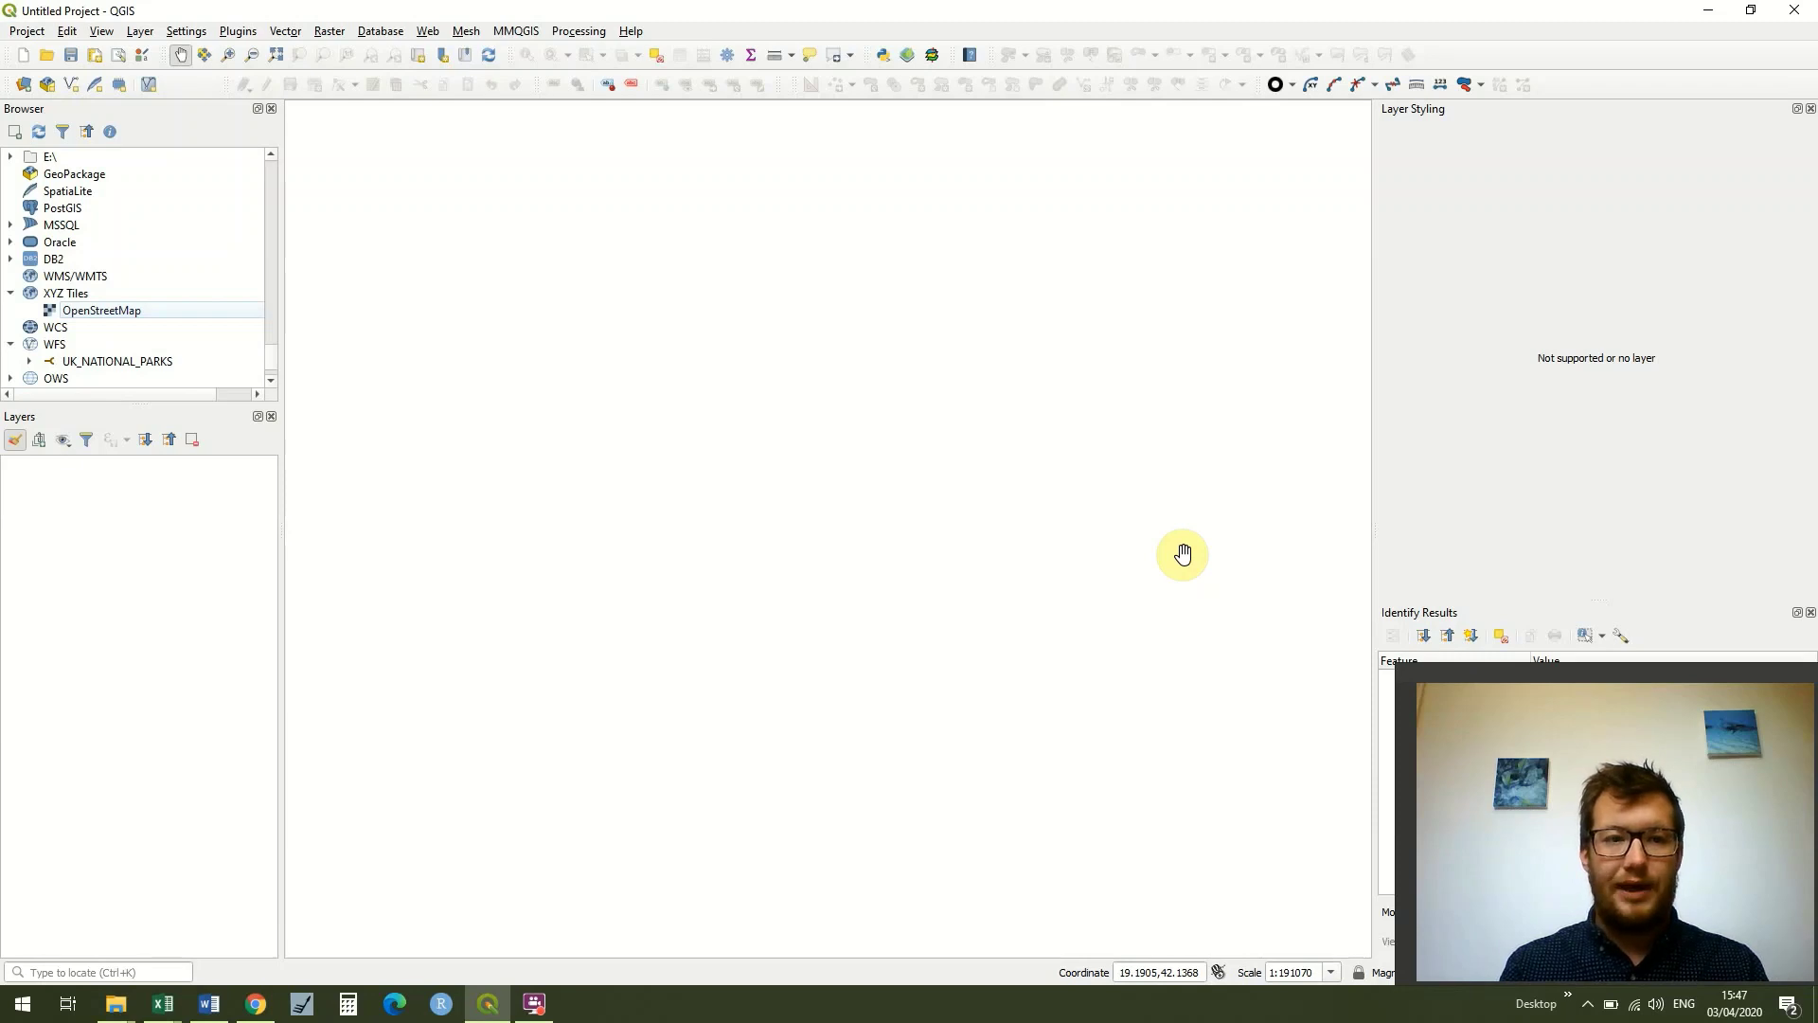
Look over the layer-adding options, then dismiss them without adding anything.
{"action": "left_click_drag", "start_coordinate": [271, 359], "coordinate": [258, 157]}
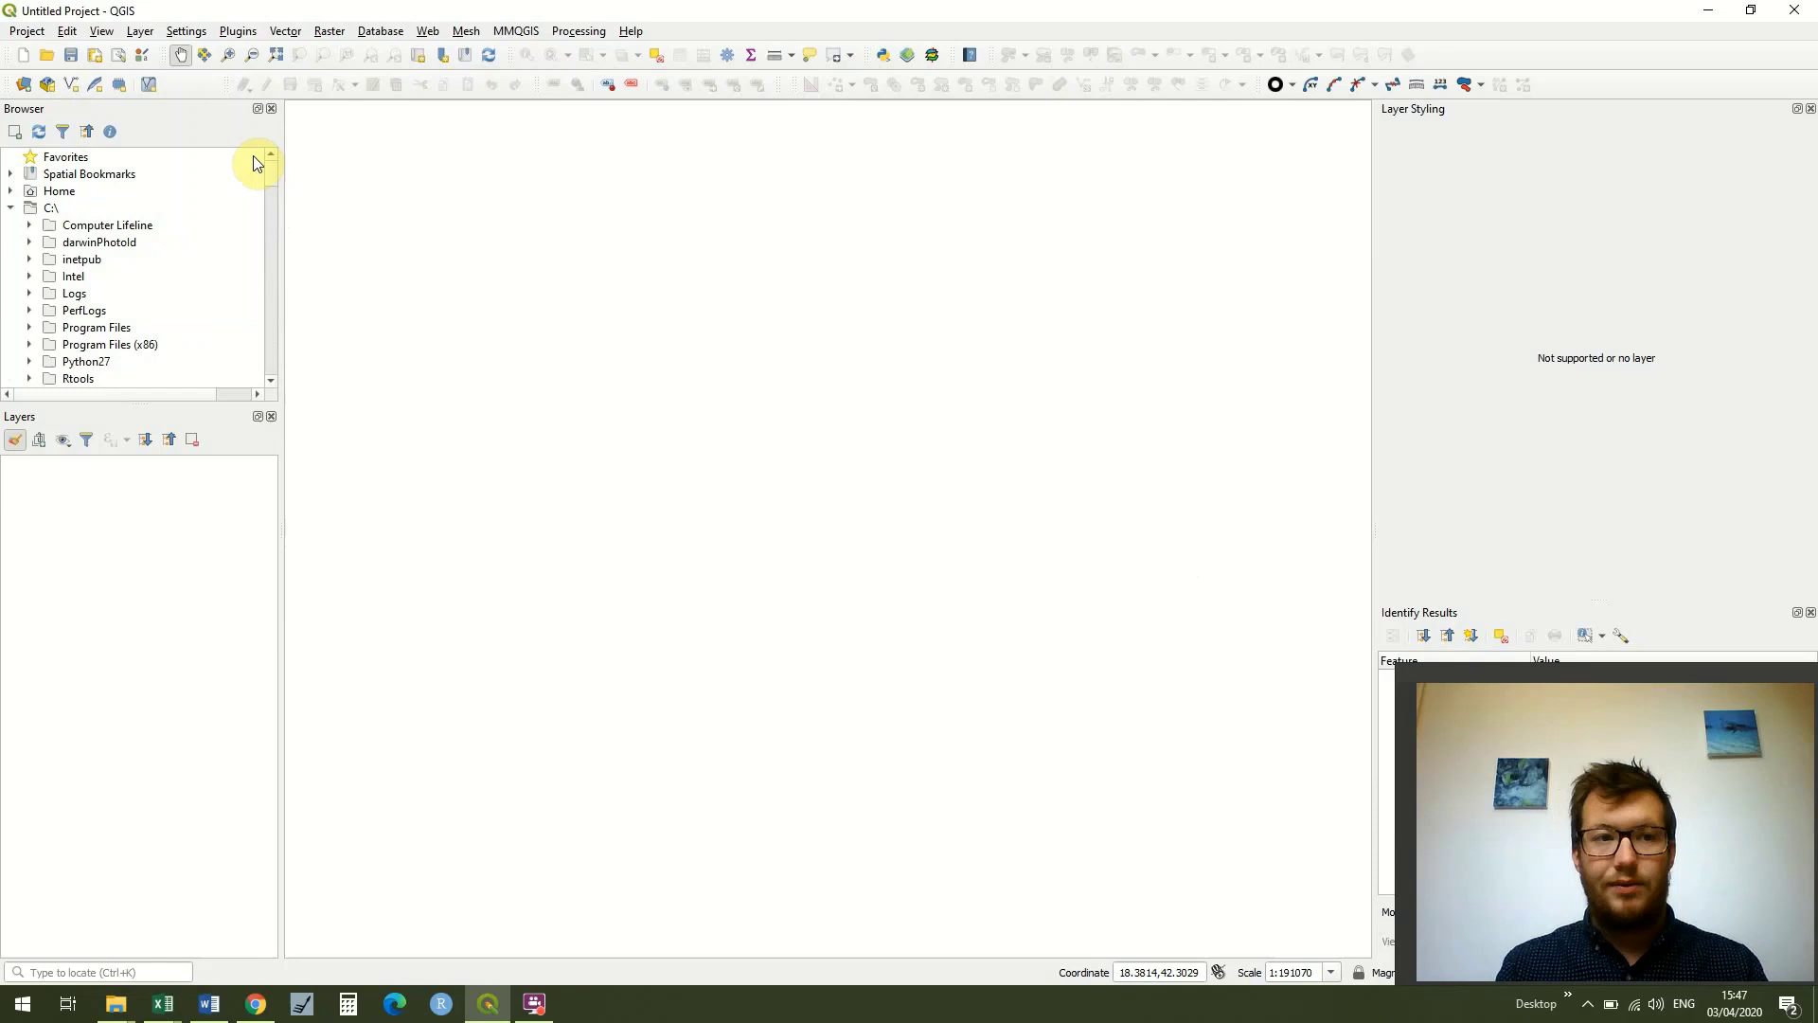
{"action": "left_click", "coordinate": [139, 31]}
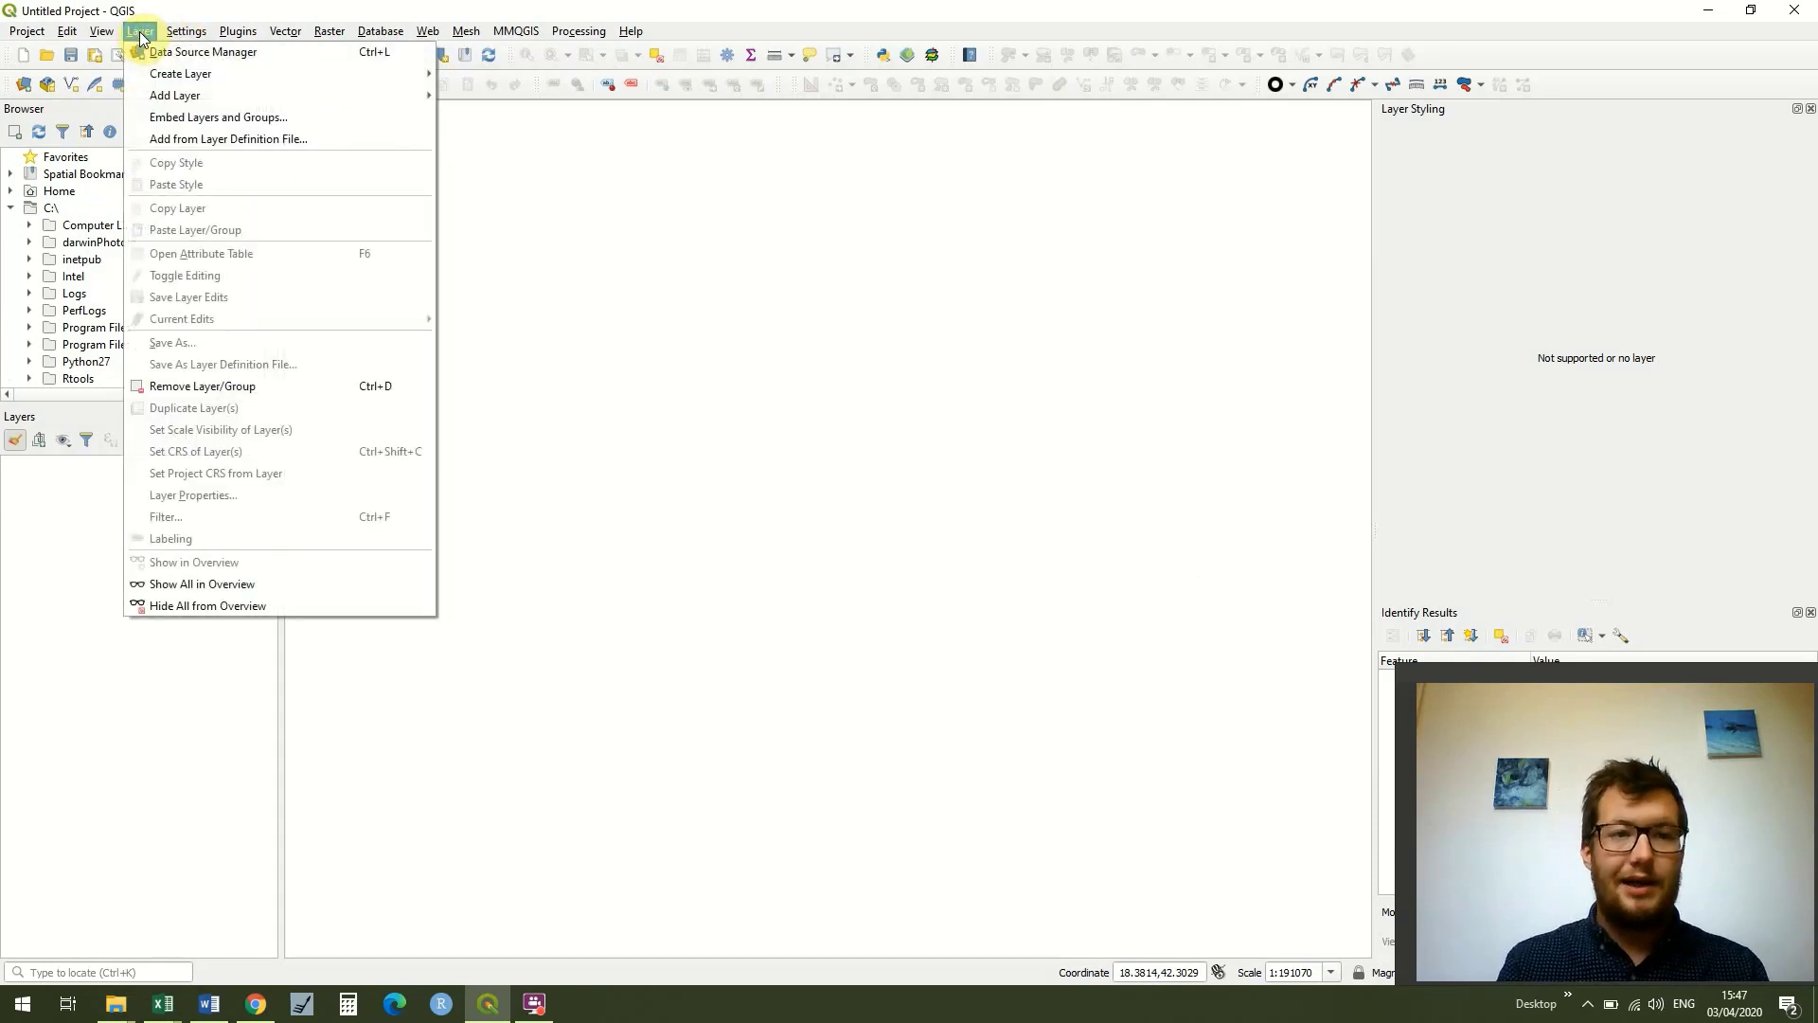
{"action": "mouse_move", "coordinate": [205, 95]}
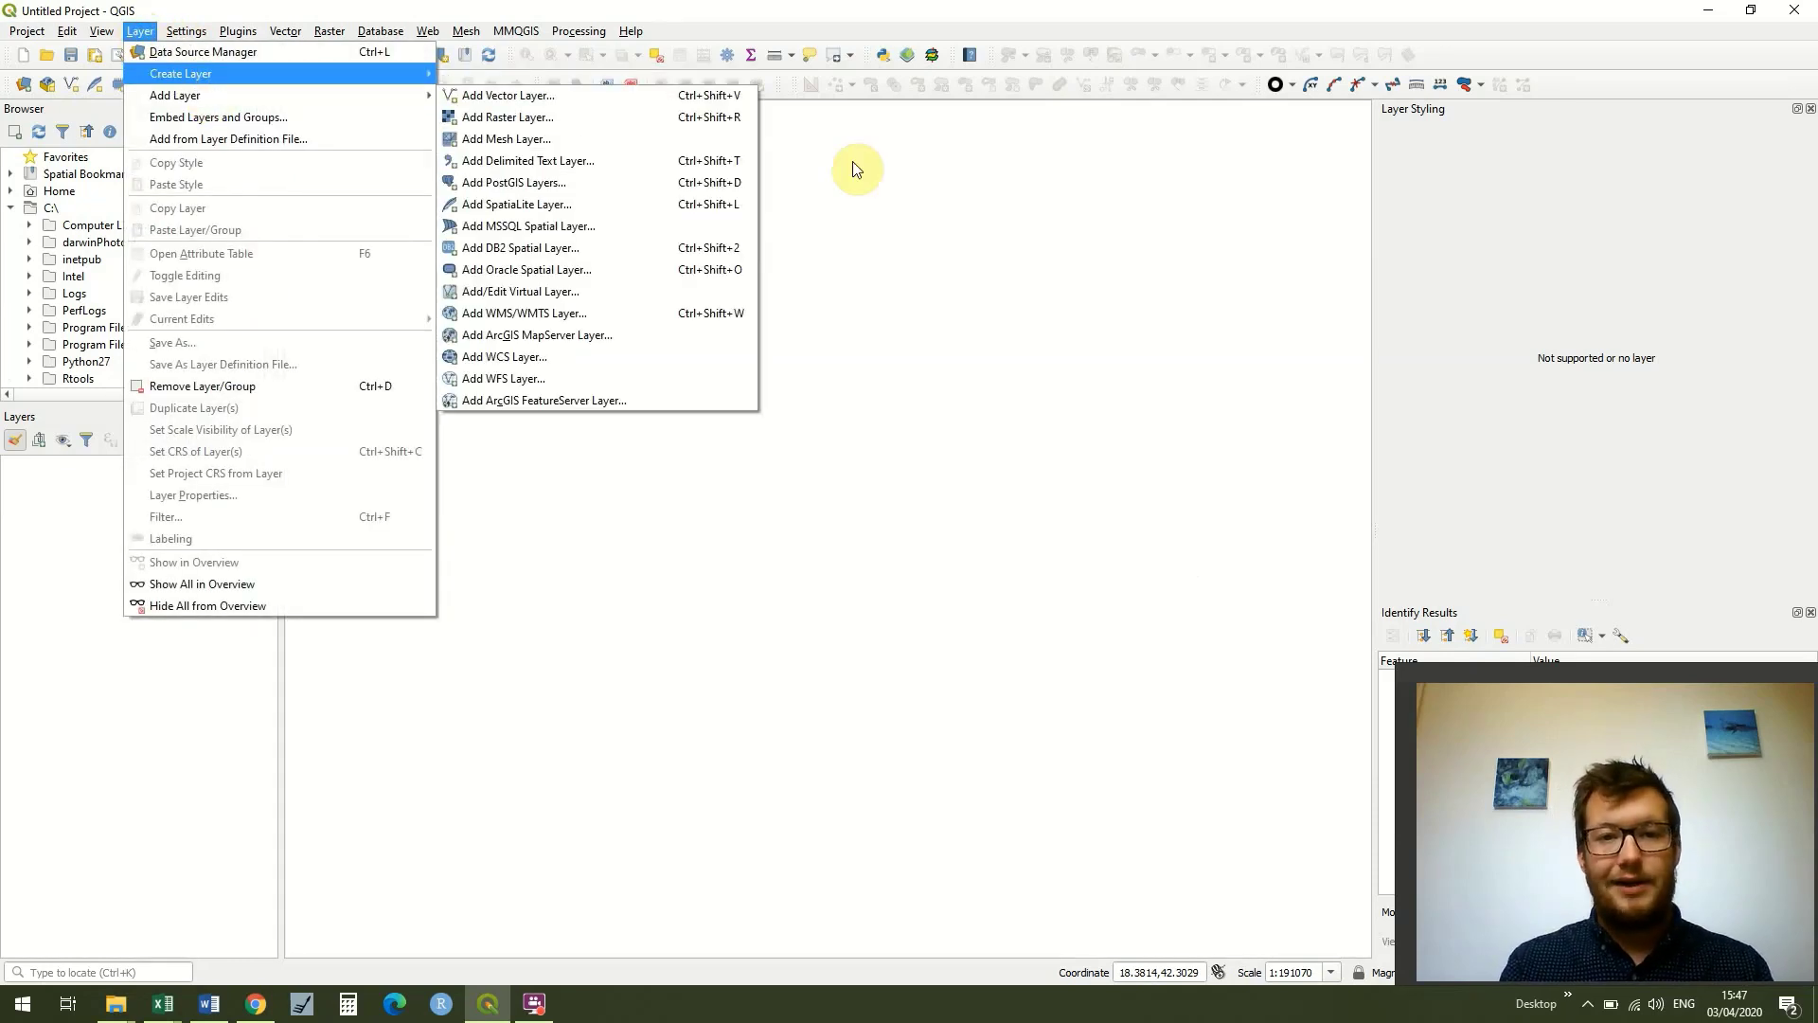
{"action": "left_click", "coordinate": [908, 180]}
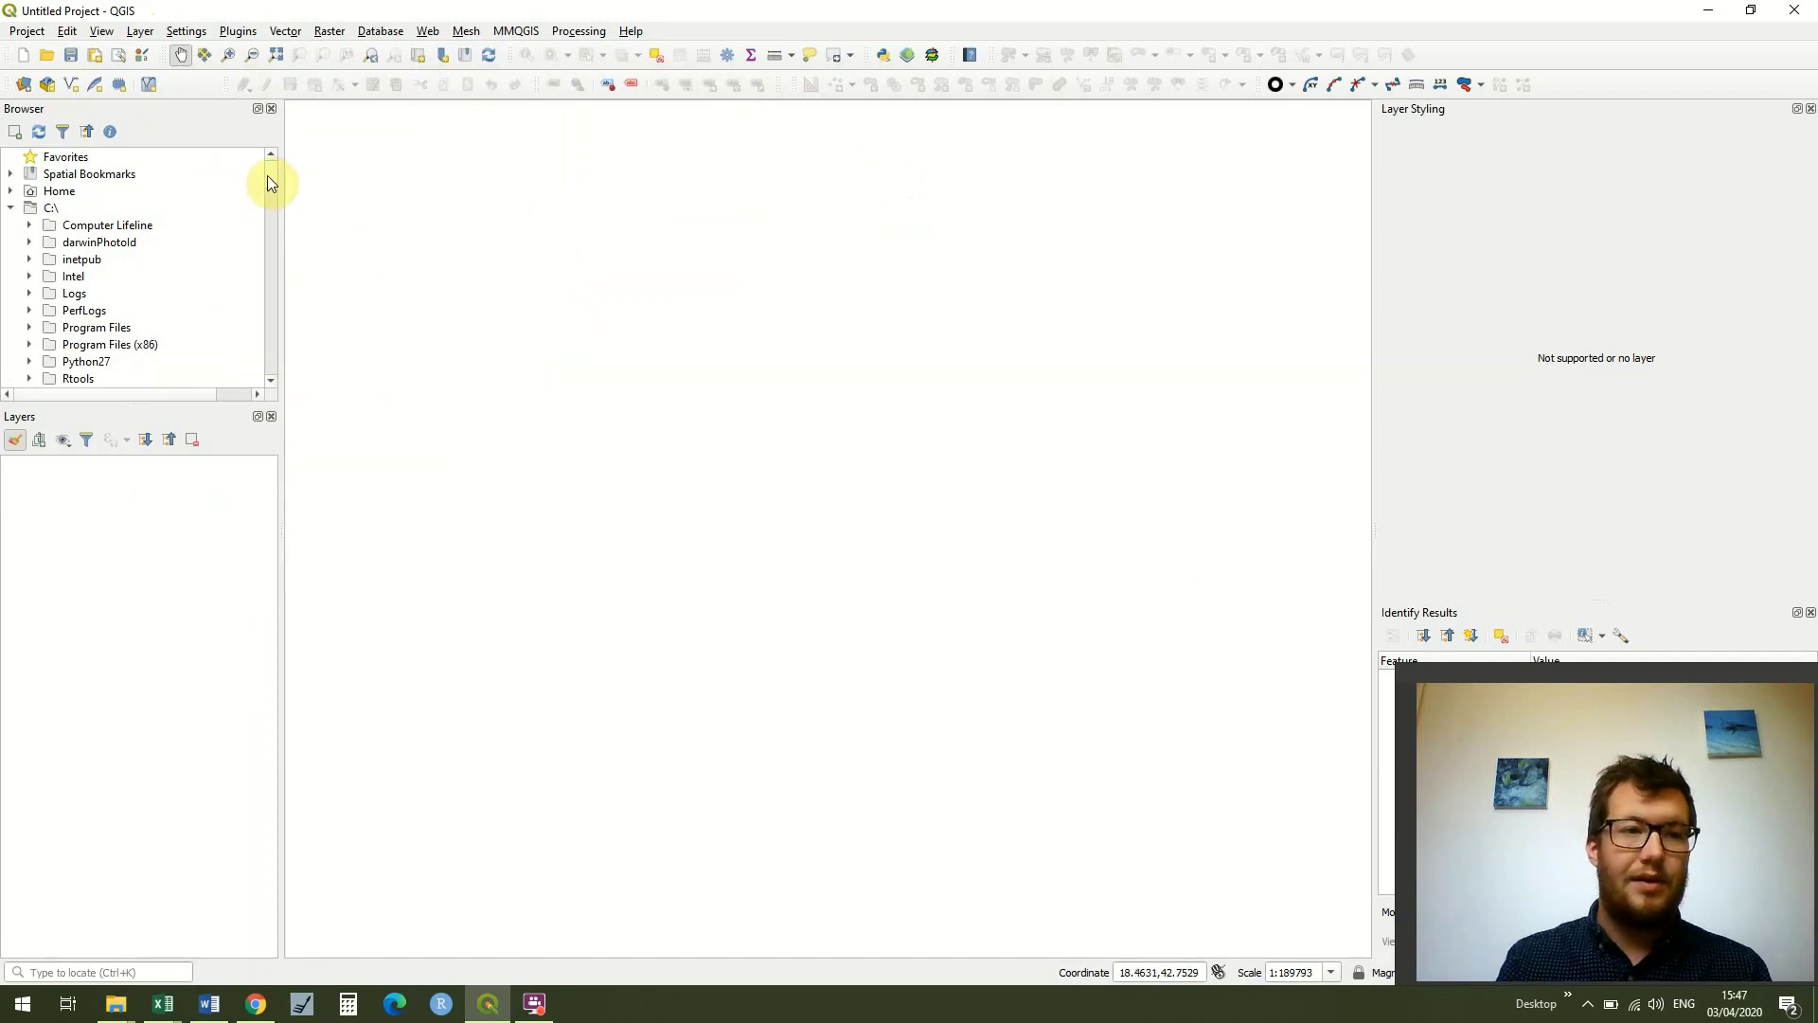
Hide the Browser panel, then show it again.
{"action": "right_click", "coordinate": [190, 111]}
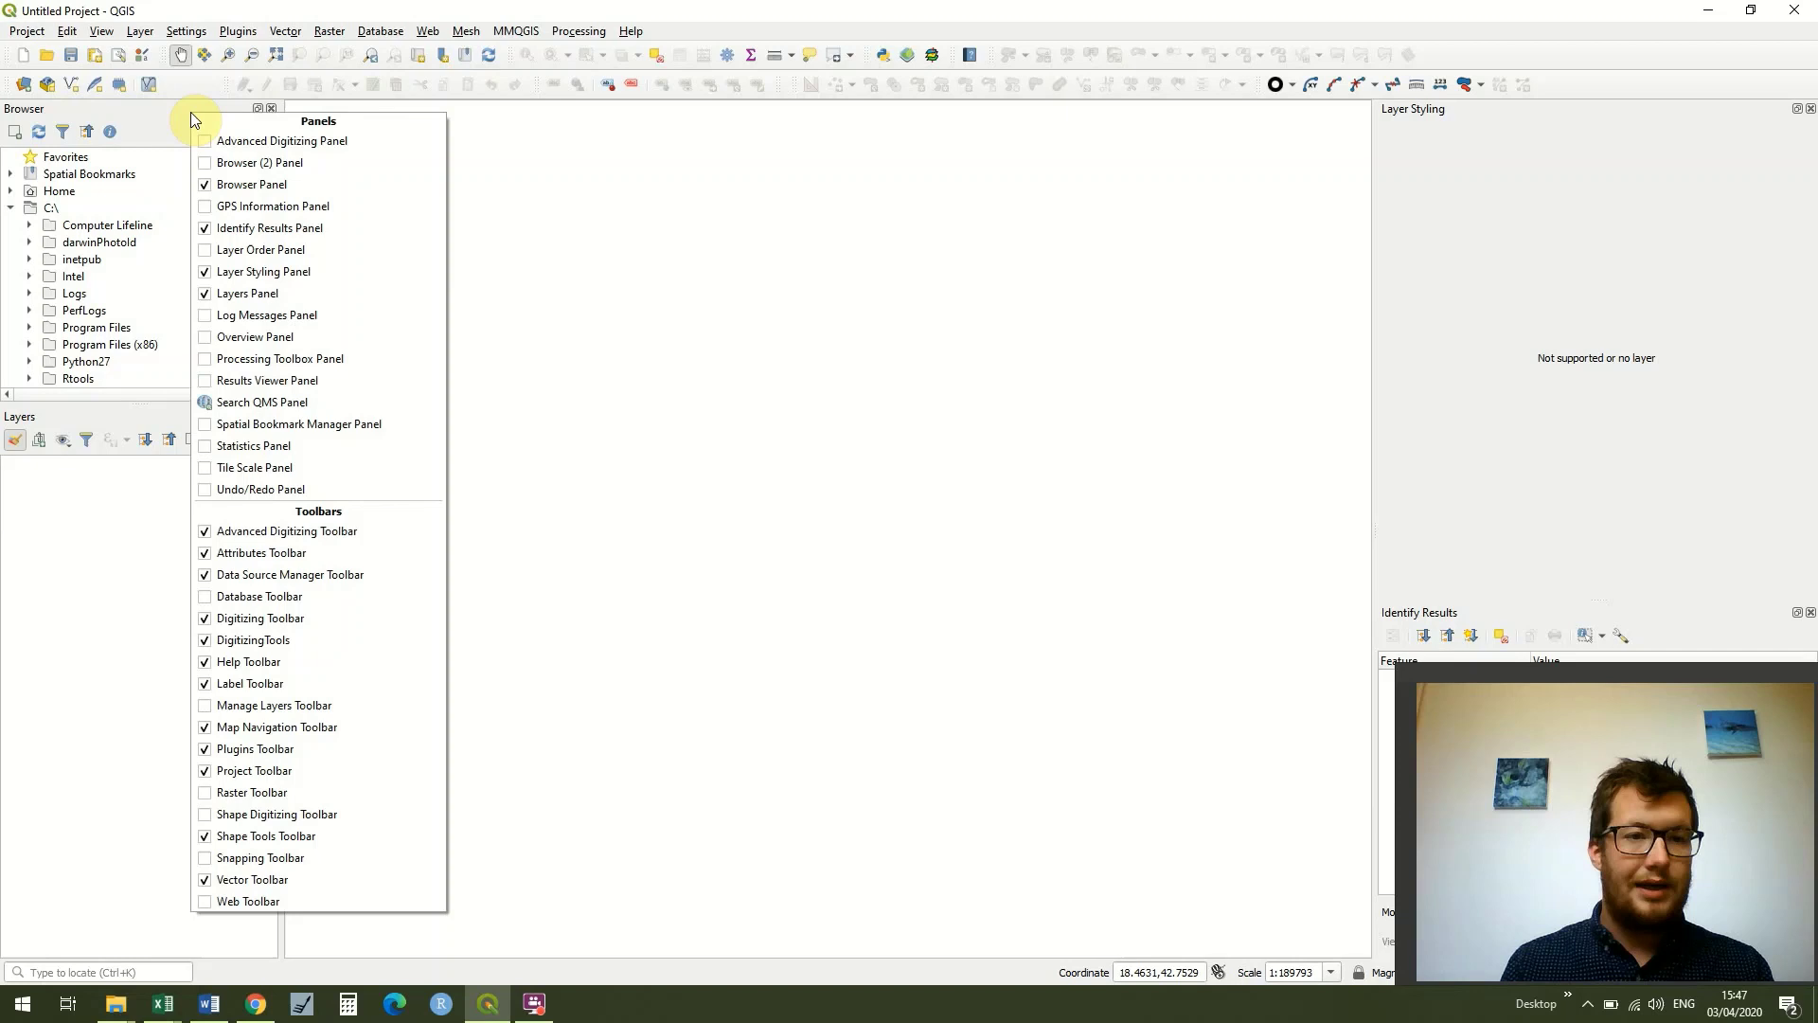
{"action": "left_click", "coordinate": [208, 187]}
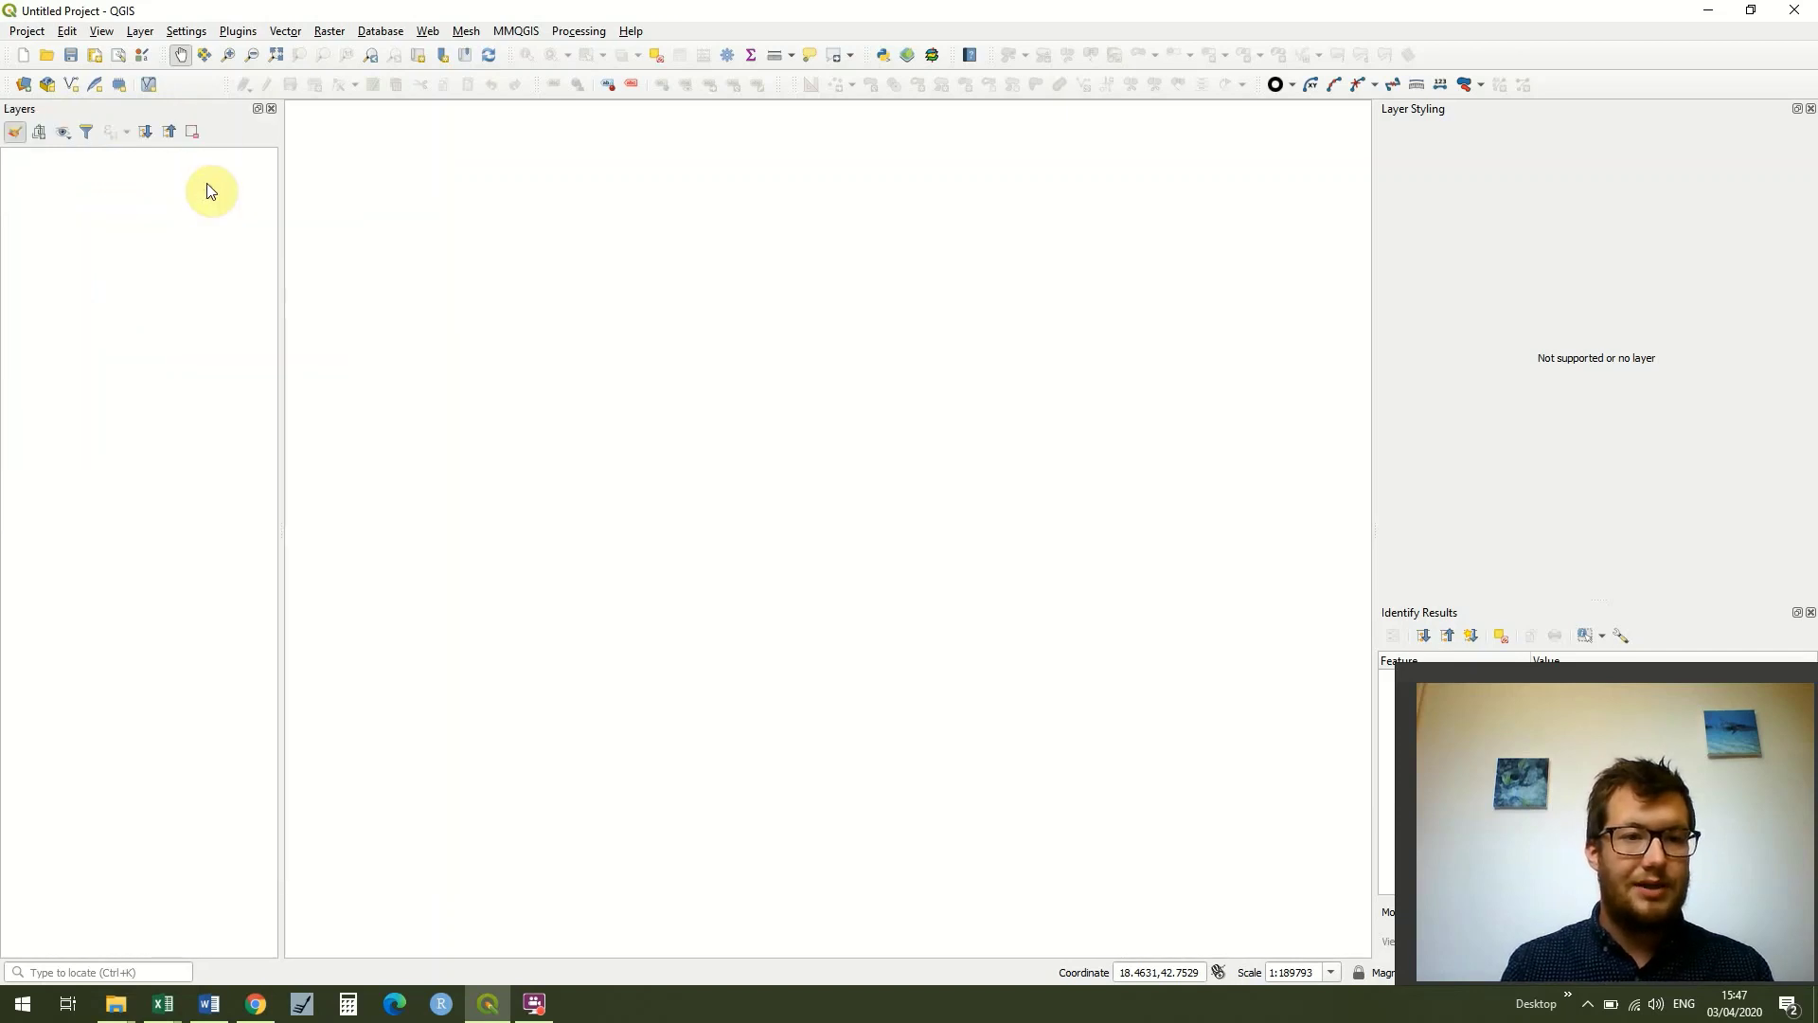
{"action": "right_click", "coordinate": [227, 113]}
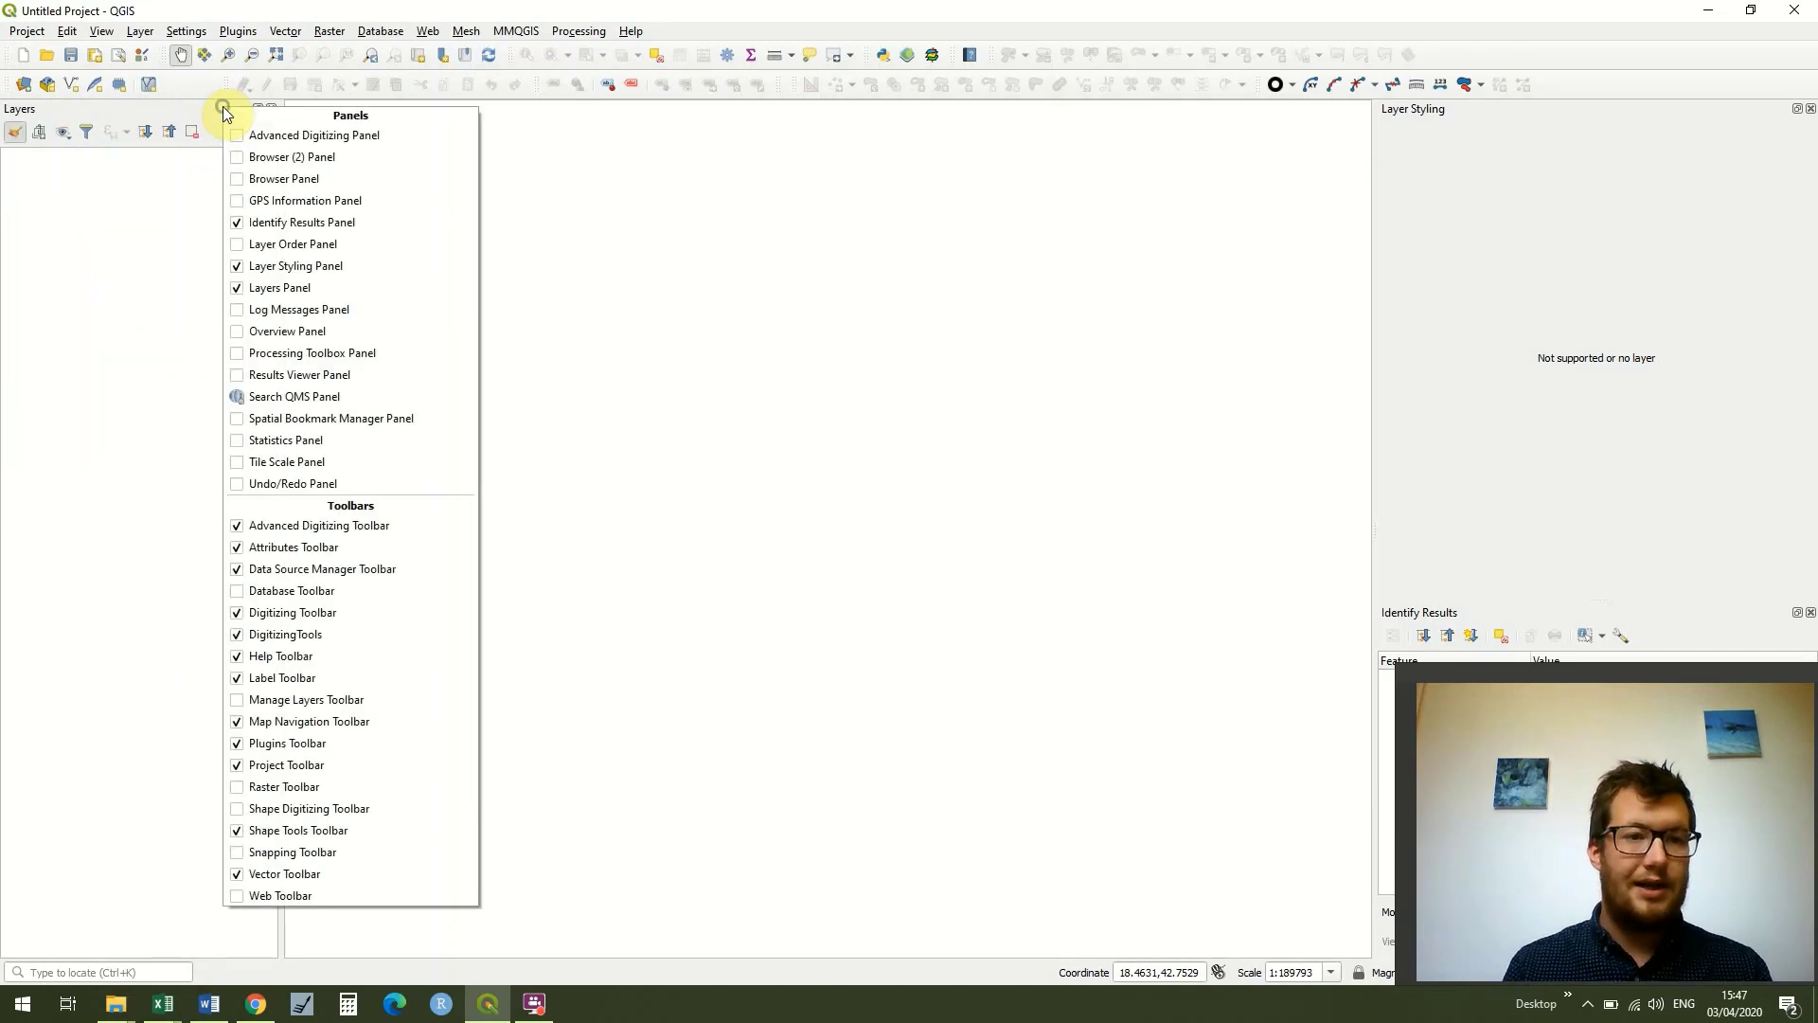
{"action": "left_click", "coordinate": [235, 183]}
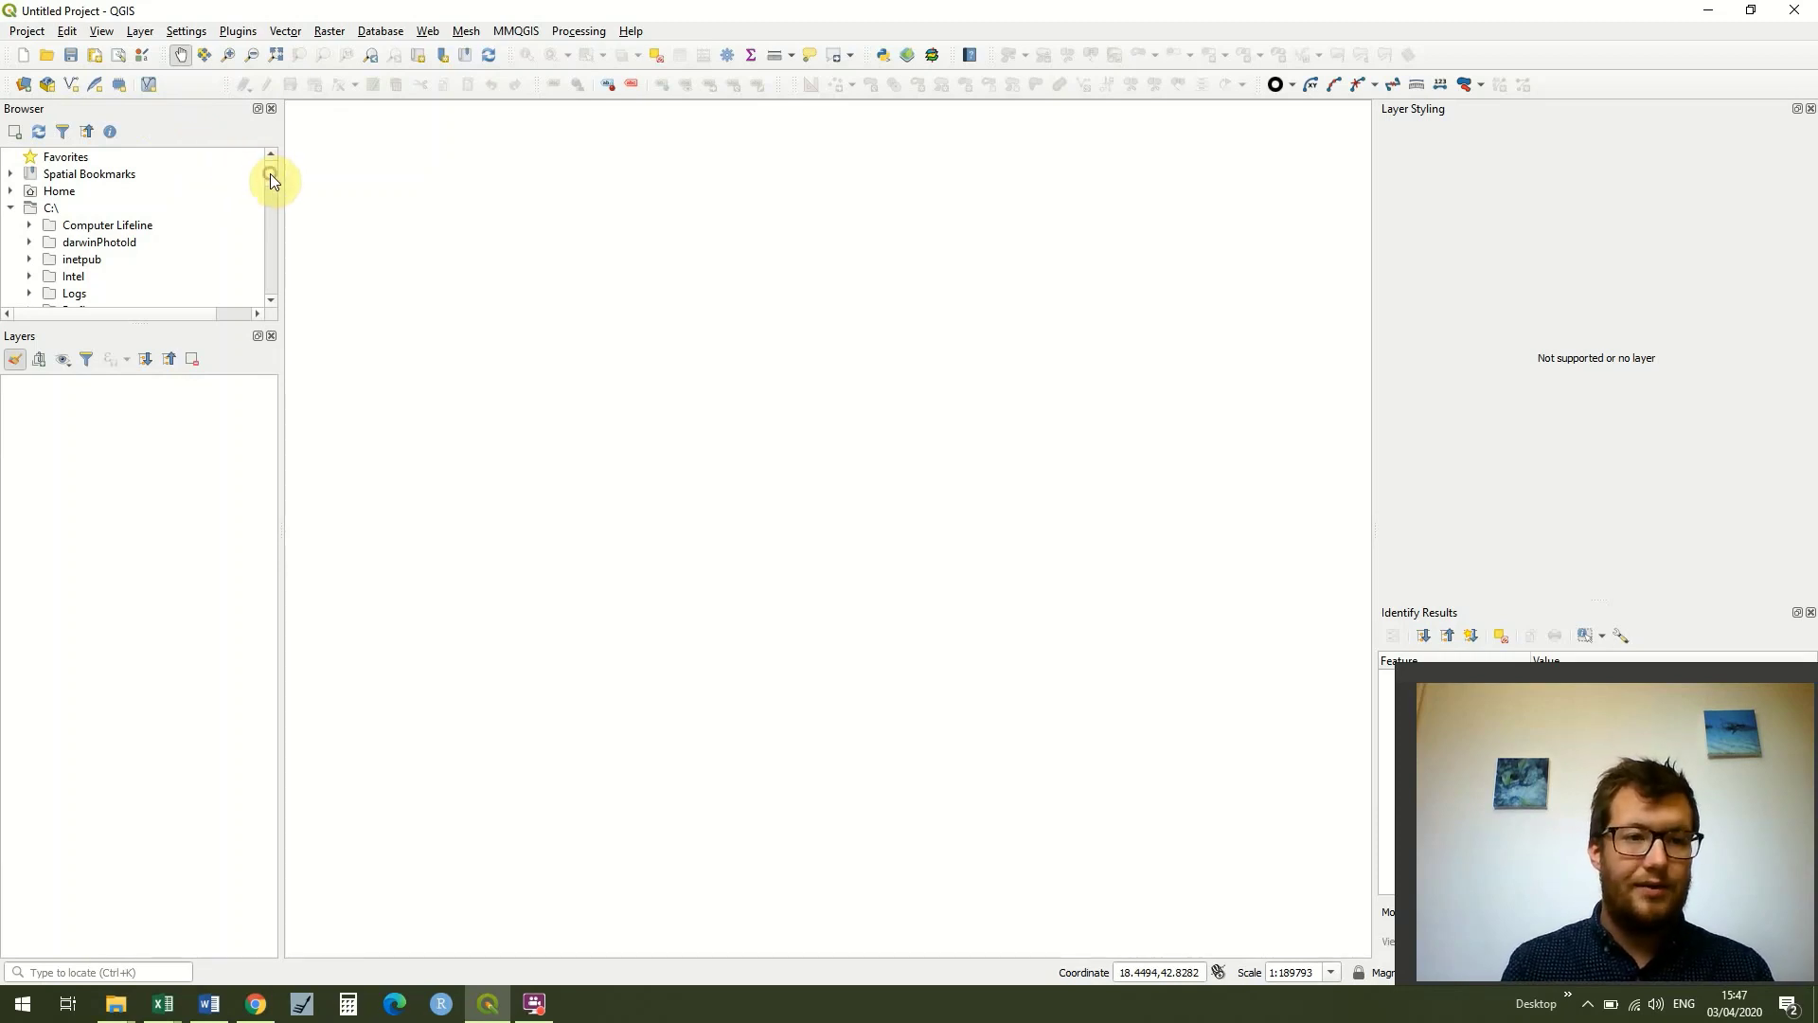
Expand the browser down to the TUR_adm (1) folder and select TUR_adm1.shp.
{"action": "left_click_drag", "start_coordinate": [270, 174], "coordinate": [277, 233]}
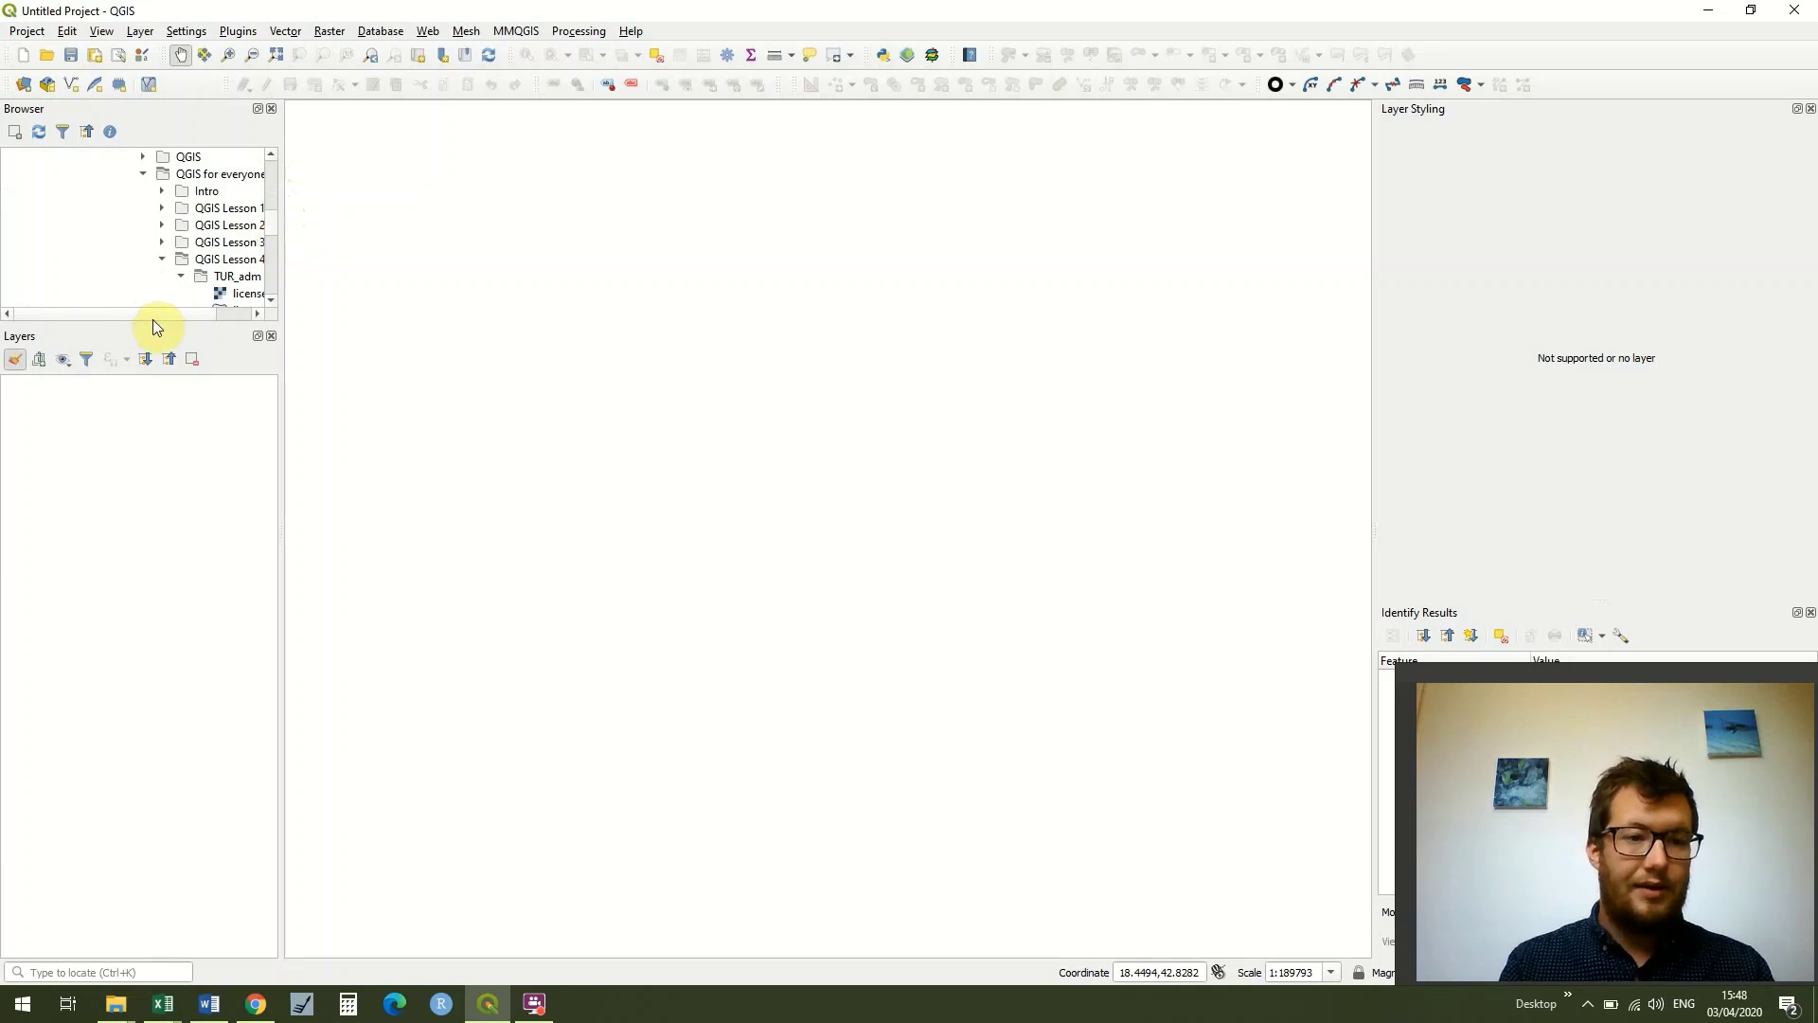
{"action": "left_click_drag", "start_coordinate": [152, 318], "coordinate": [201, 311]}
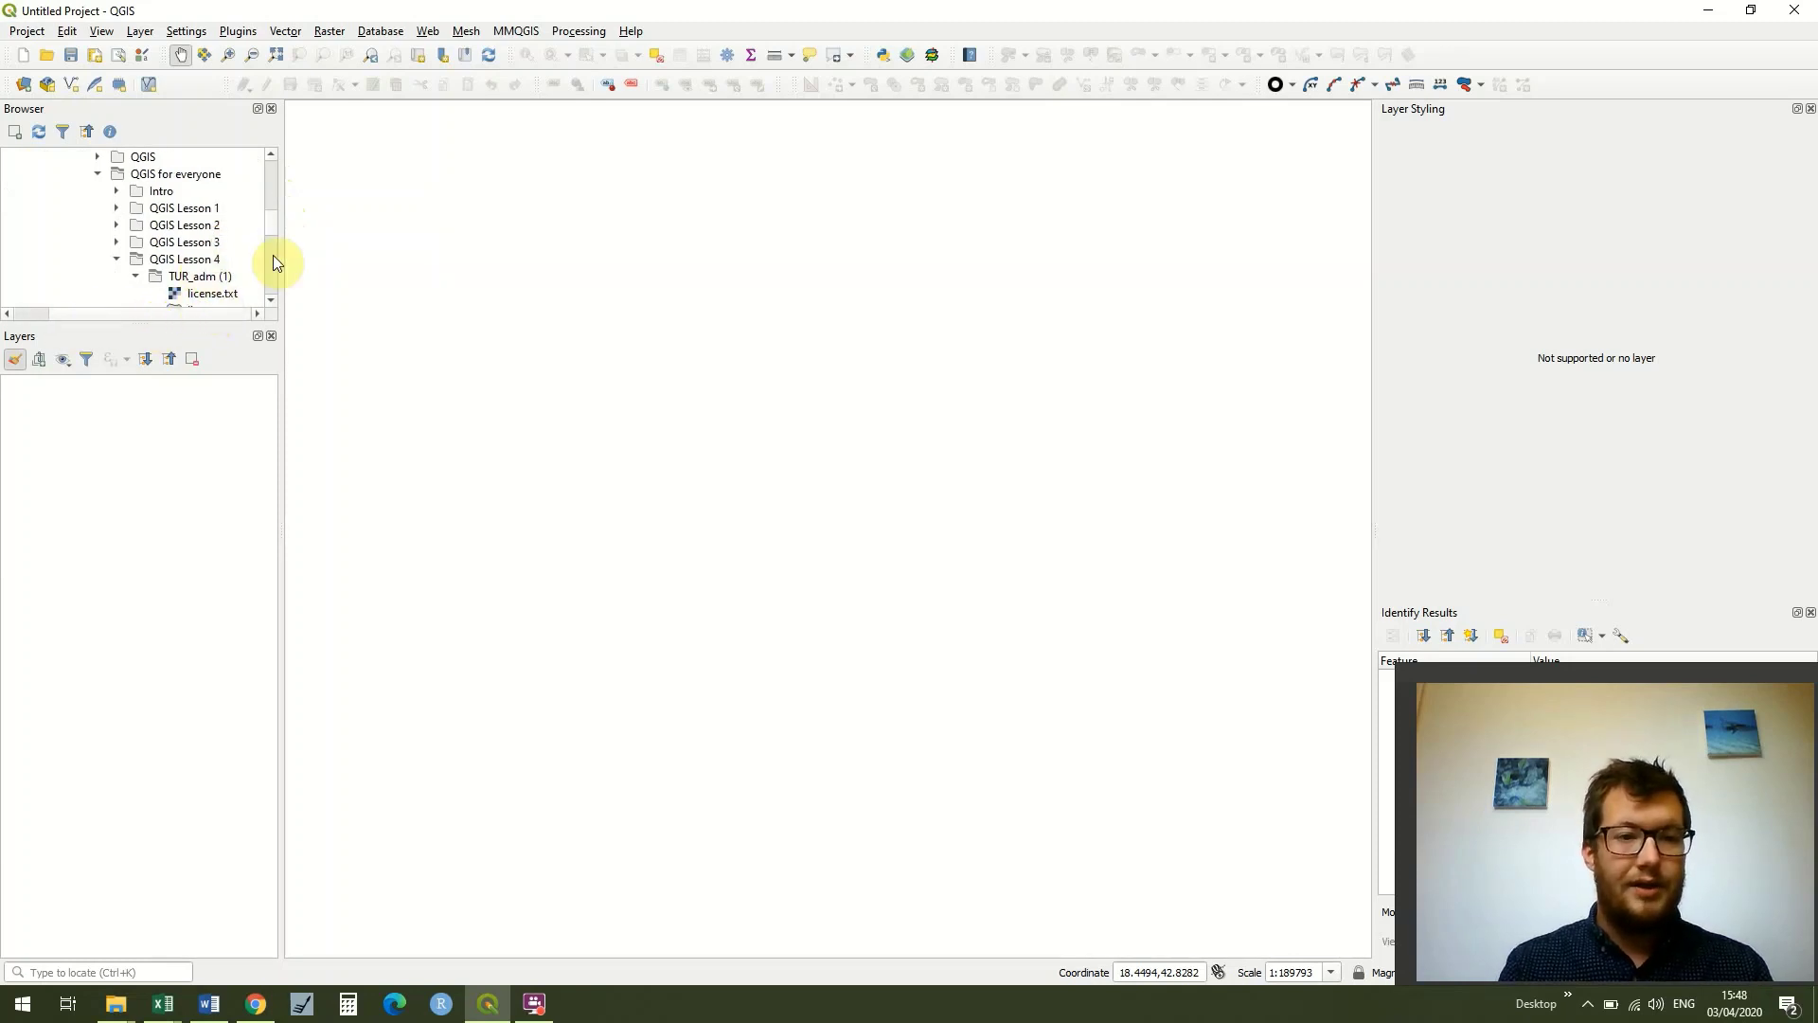
{"action": "left_click_drag", "start_coordinate": [269, 222], "coordinate": [270, 234]}
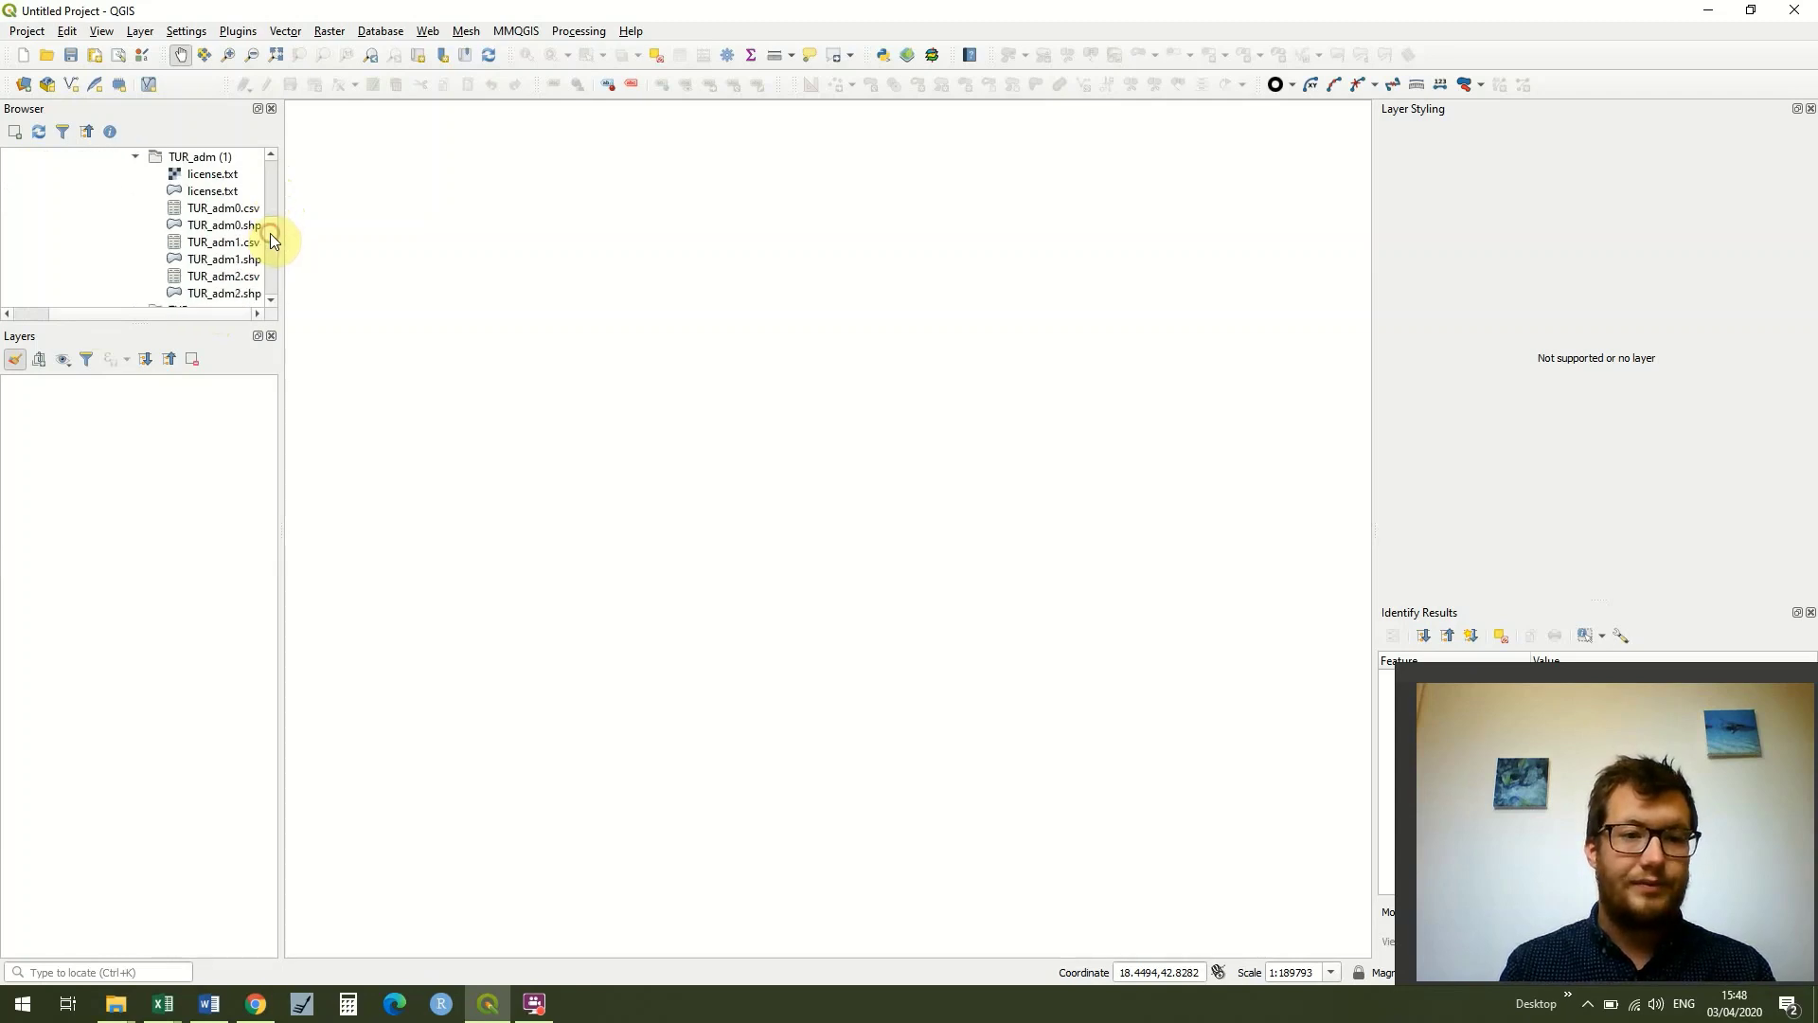
{"action": "left_click", "coordinate": [245, 261]}
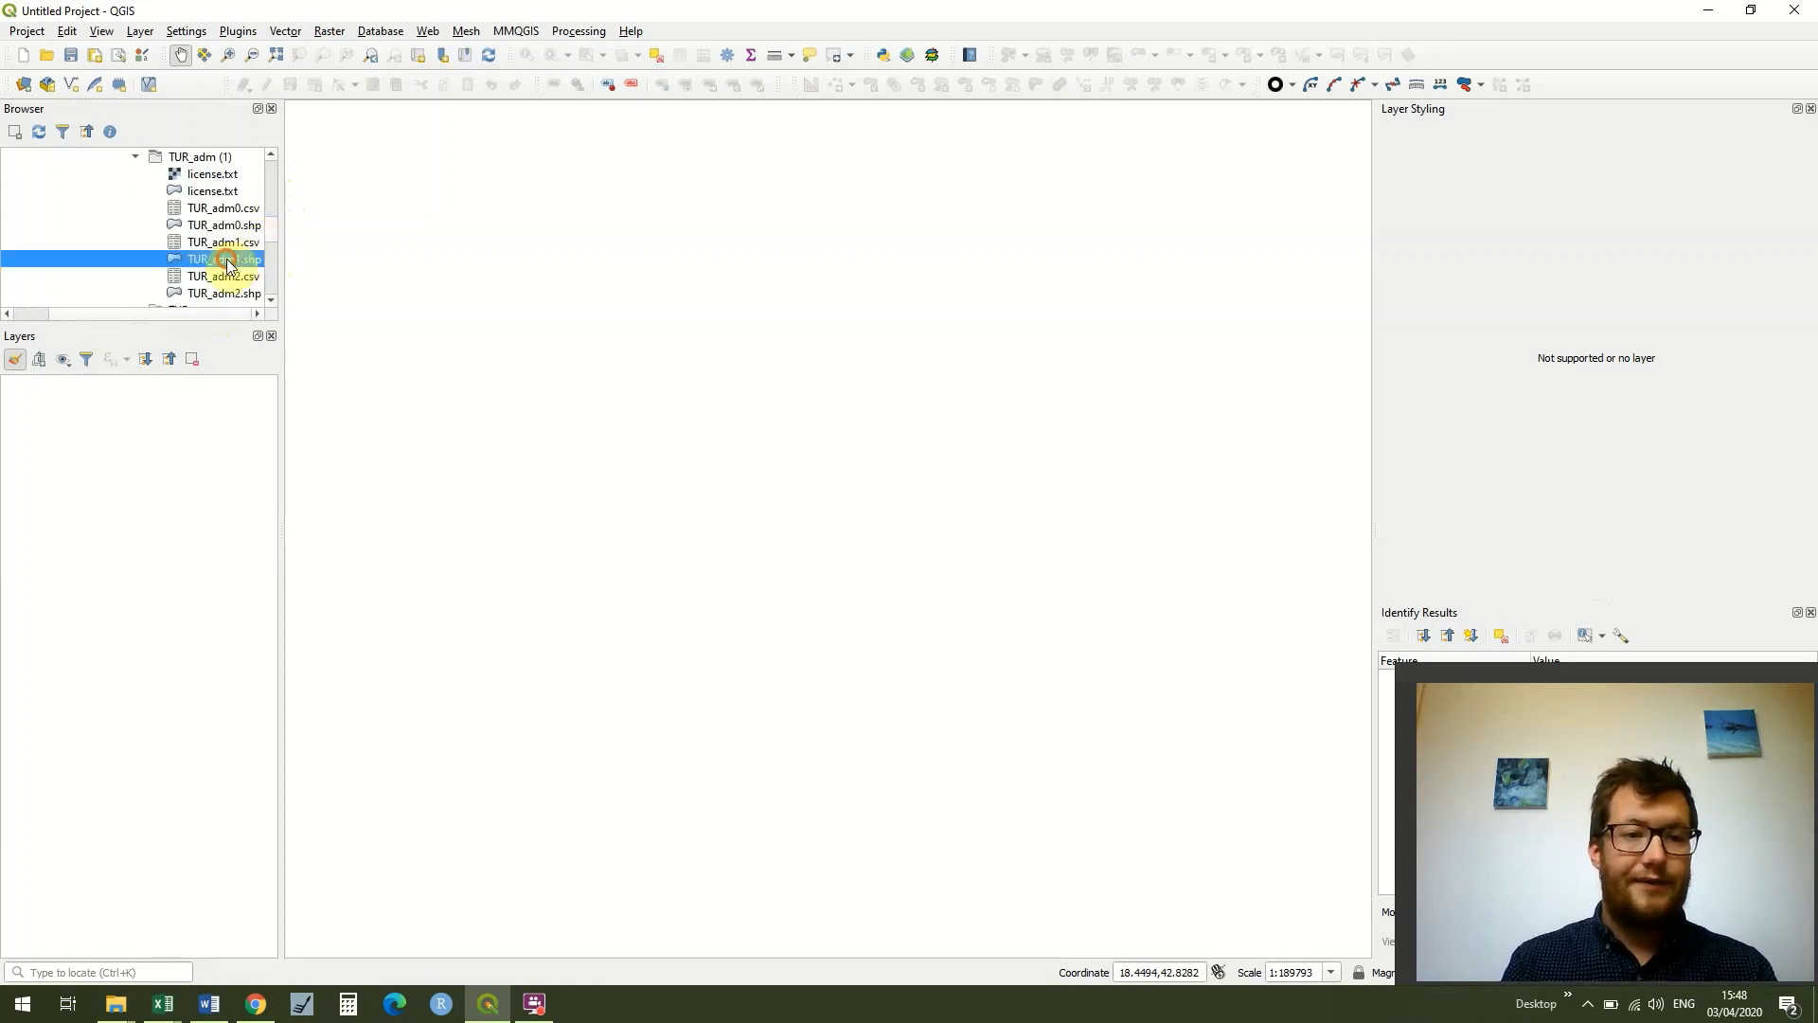
{"action": "scroll", "coordinate": [250, 308], "scroll_direction": "left", "scroll_amount": 2}
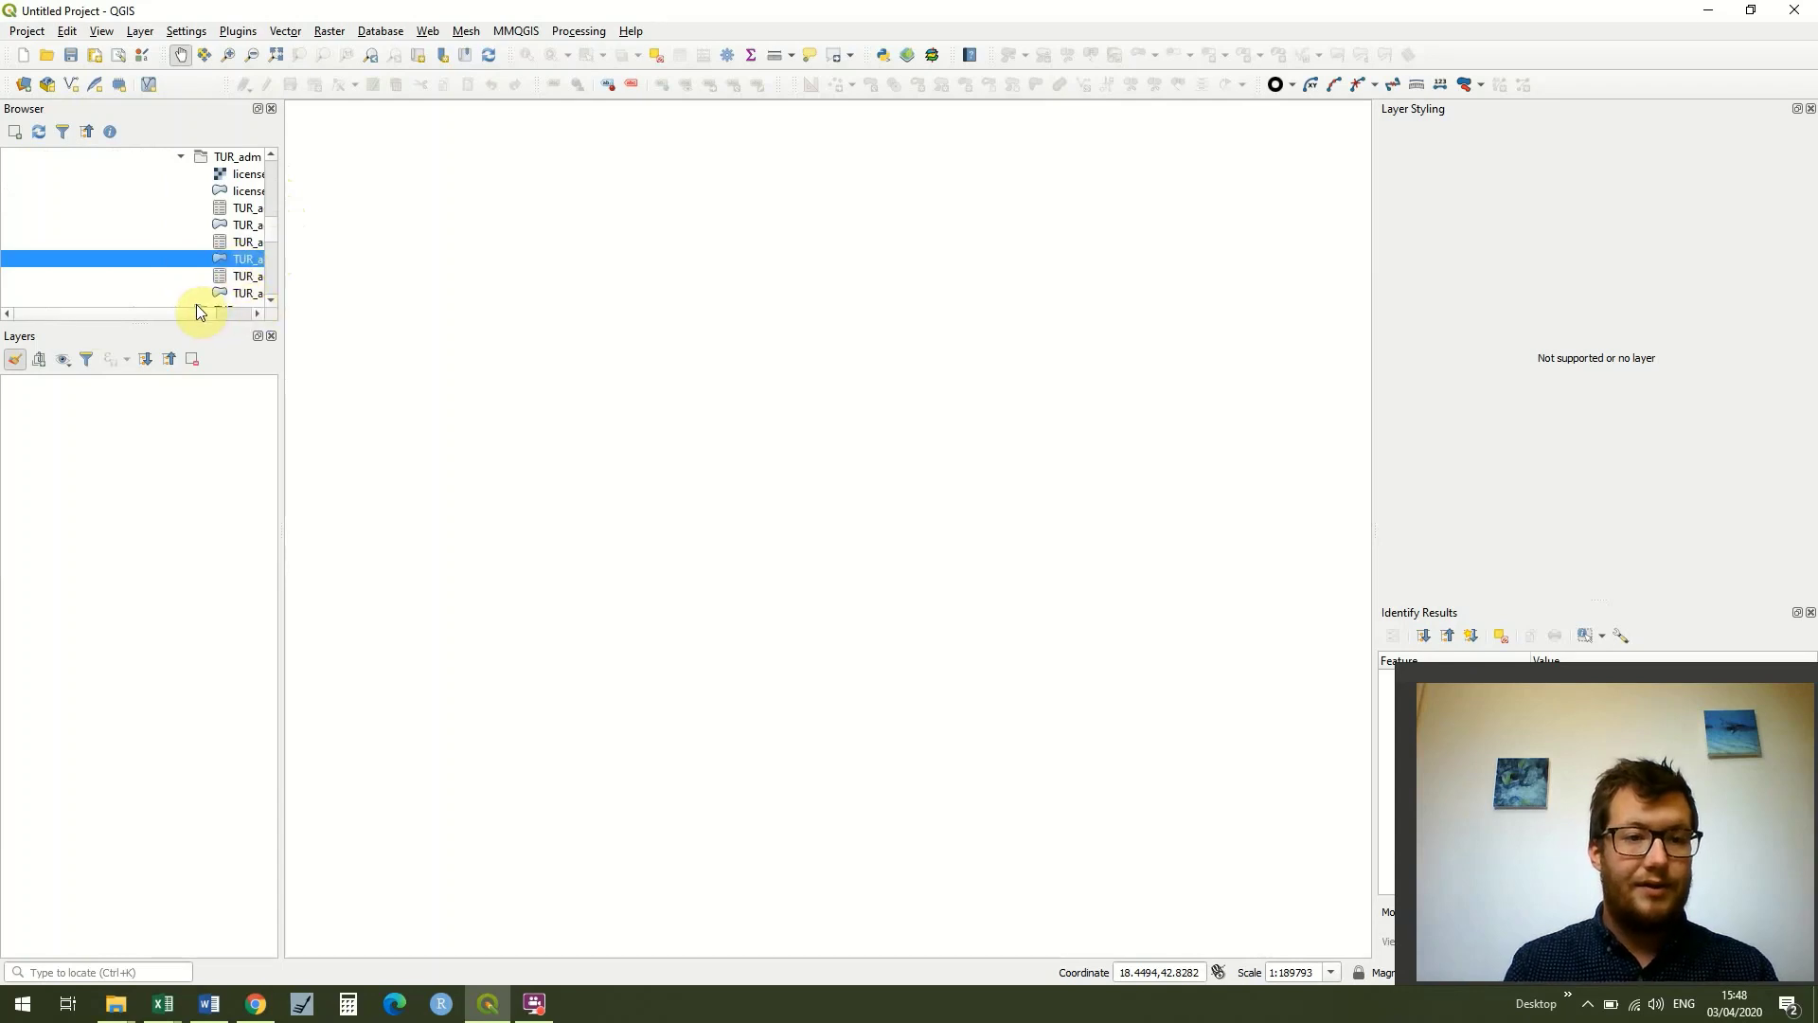
{"action": "left_click_drag", "start_coordinate": [197, 311], "coordinate": [237, 308]}
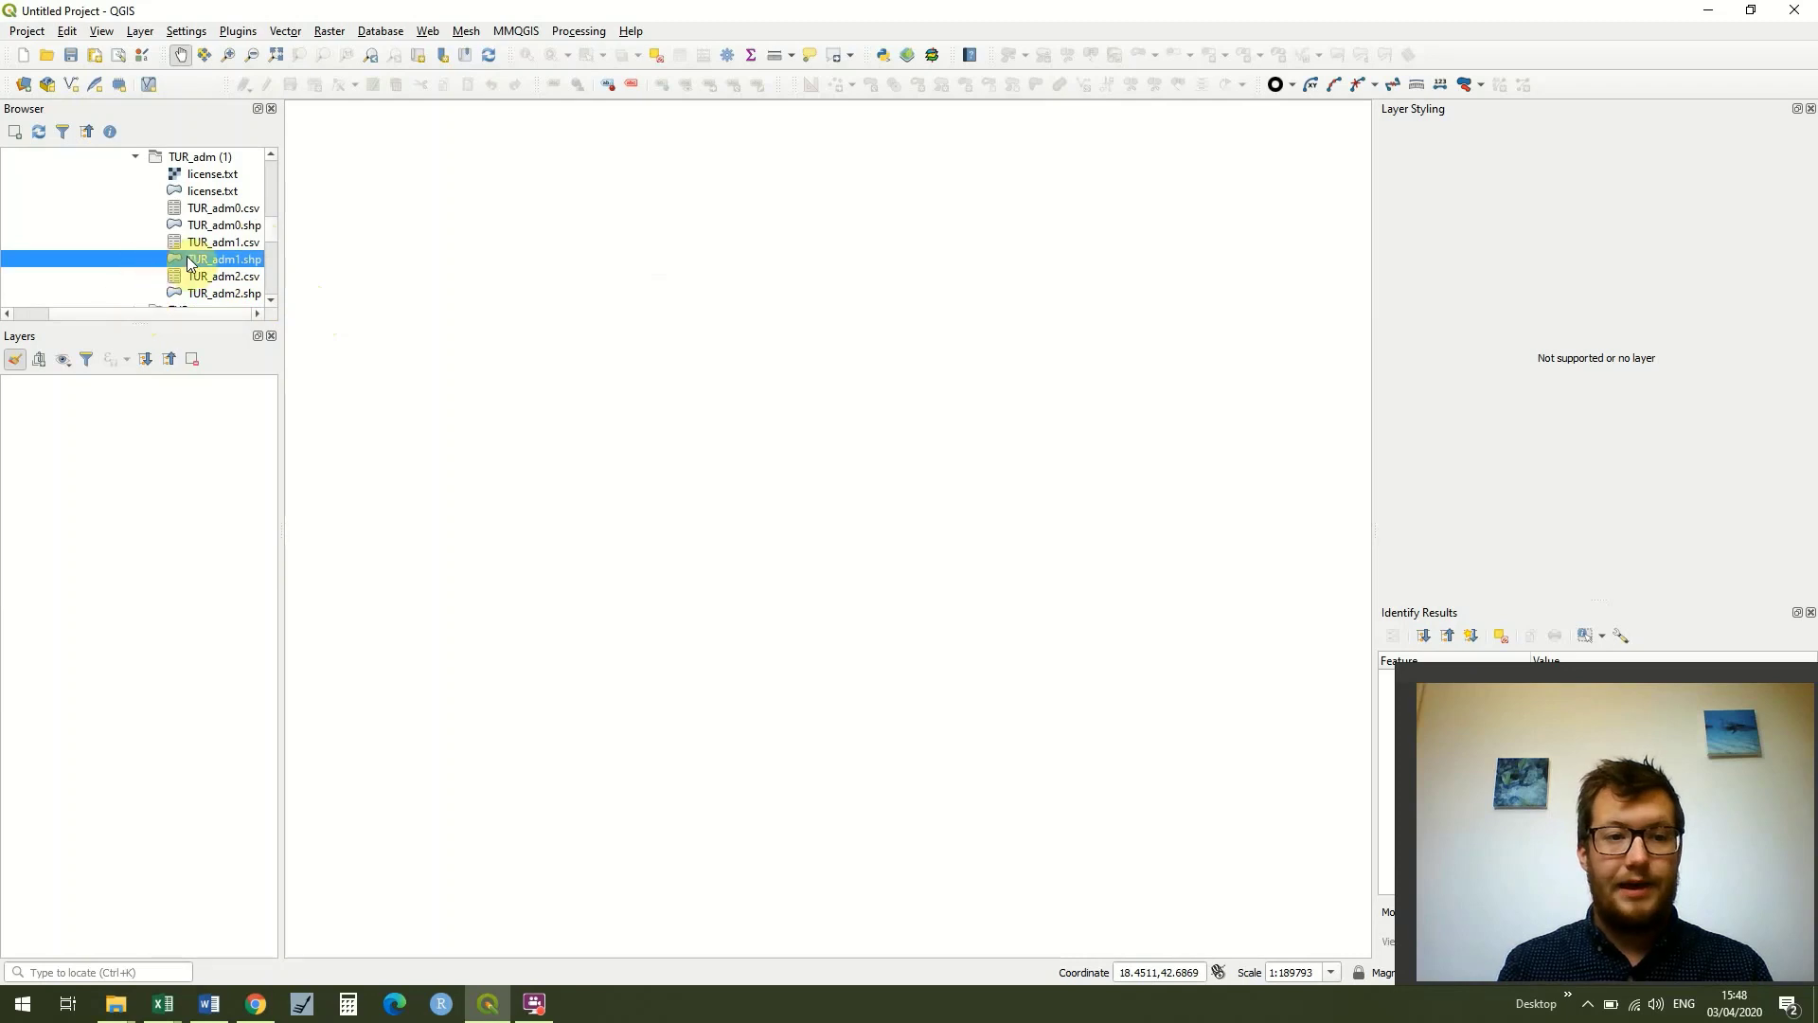
Drag TUR_adm1.shp onto the map and give the layer the 'simple green fill' symbology.
{"action": "mouse_move", "coordinate": [190, 264]}
{"action": "left_mouse_down"}
{"action": "mouse_move", "coordinate": [399, 329]}
{"action": "mouse_move", "coordinate": [542, 320]}
{"action": "mouse_move", "coordinate": [614, 374]}
{"action": "mouse_move", "coordinate": [717, 397]}
{"action": "left_mouse_up"}
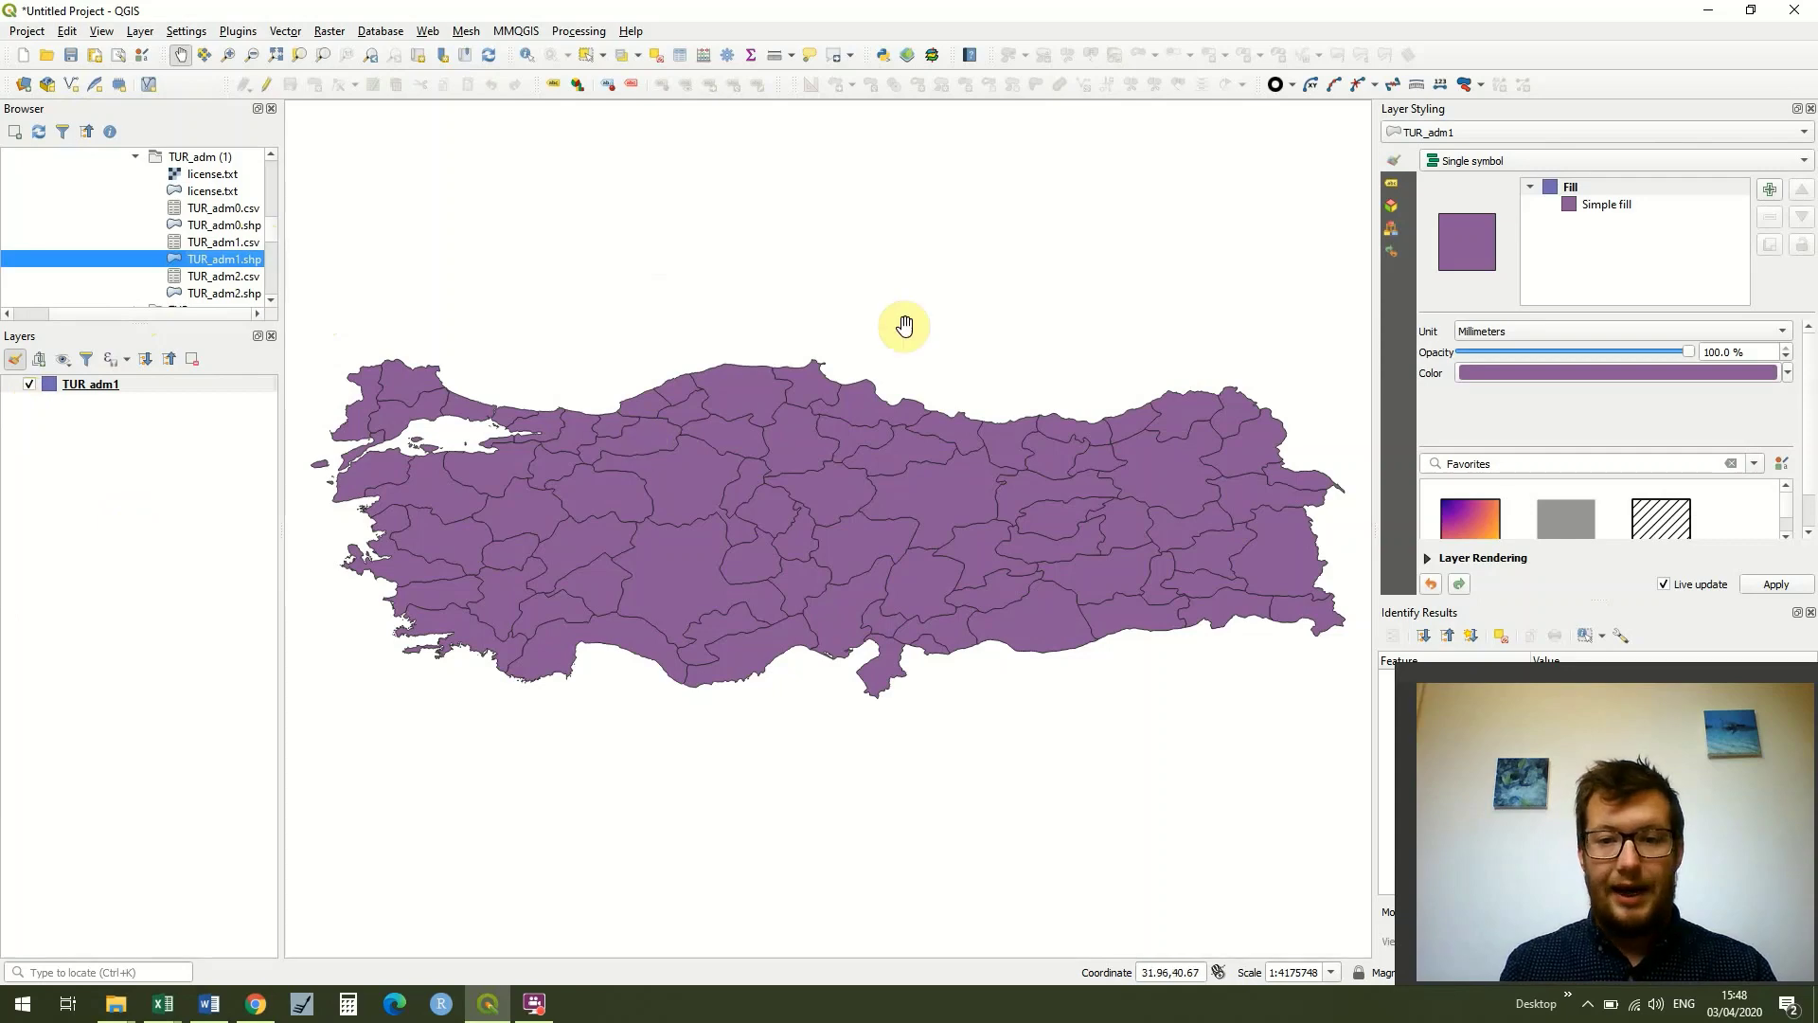
{"action": "left_click", "coordinate": [48, 385]}
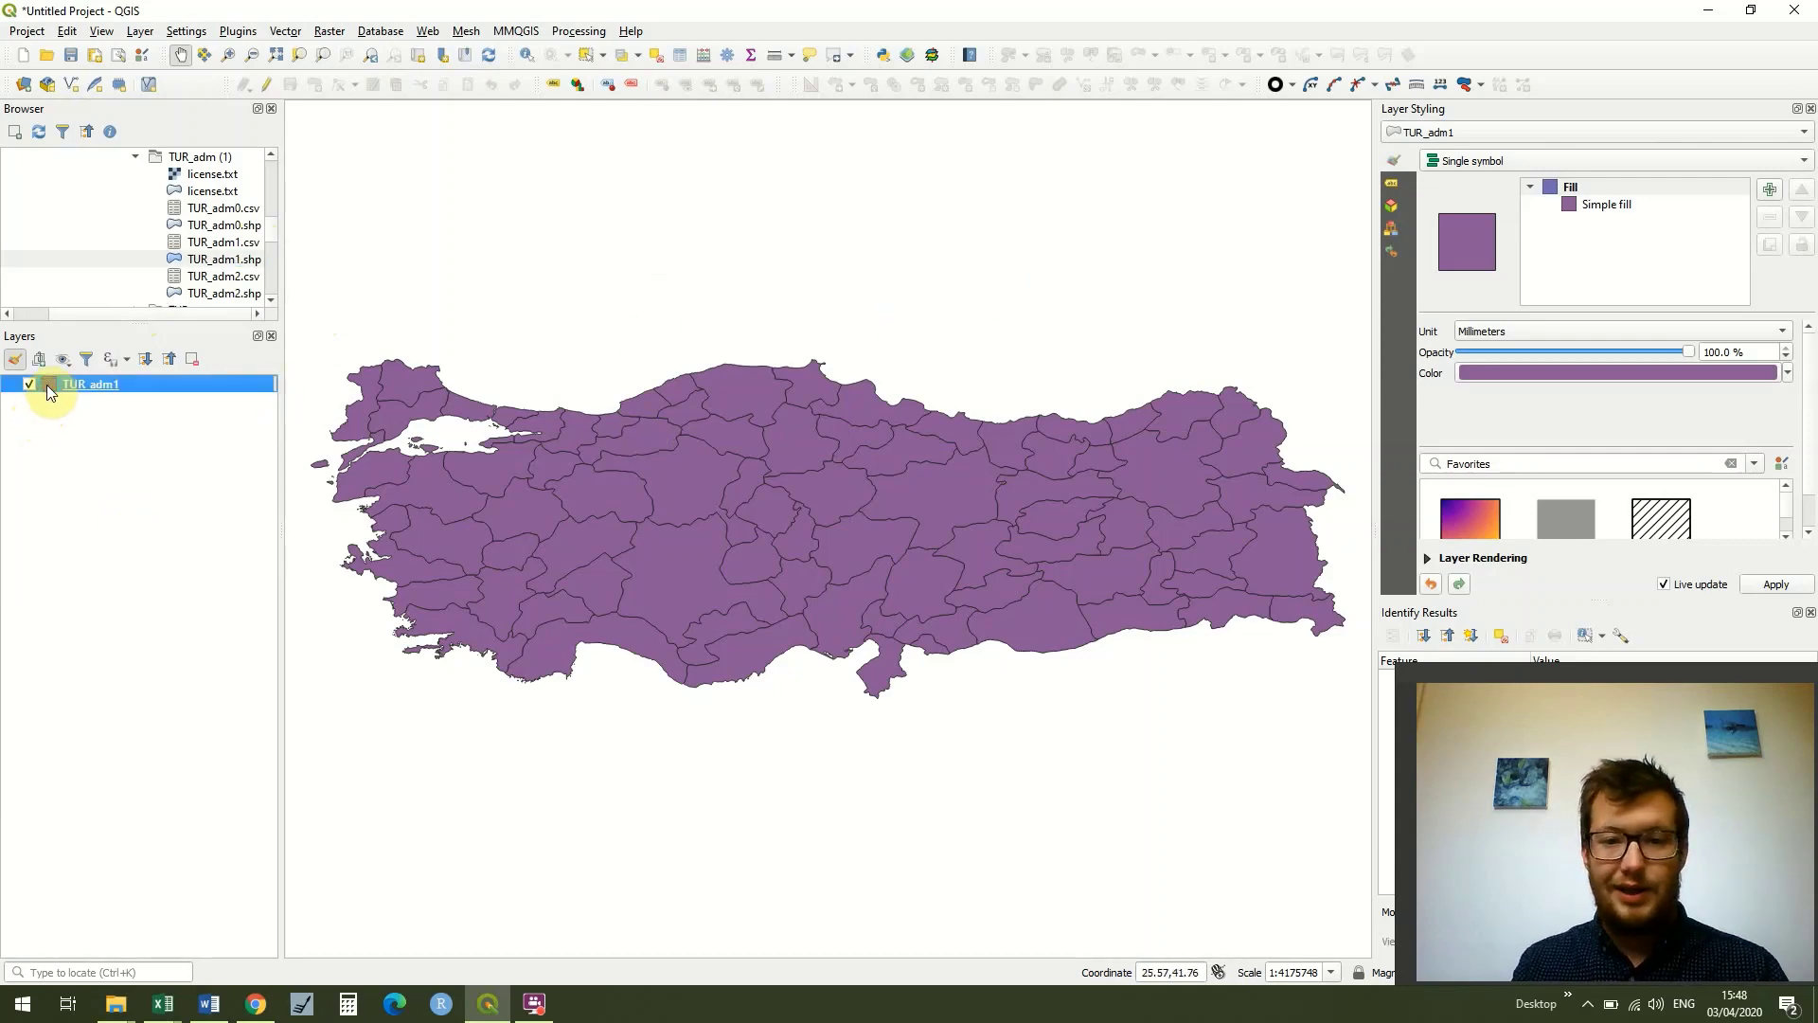
{"action": "double_click", "coordinate": [47, 384]}
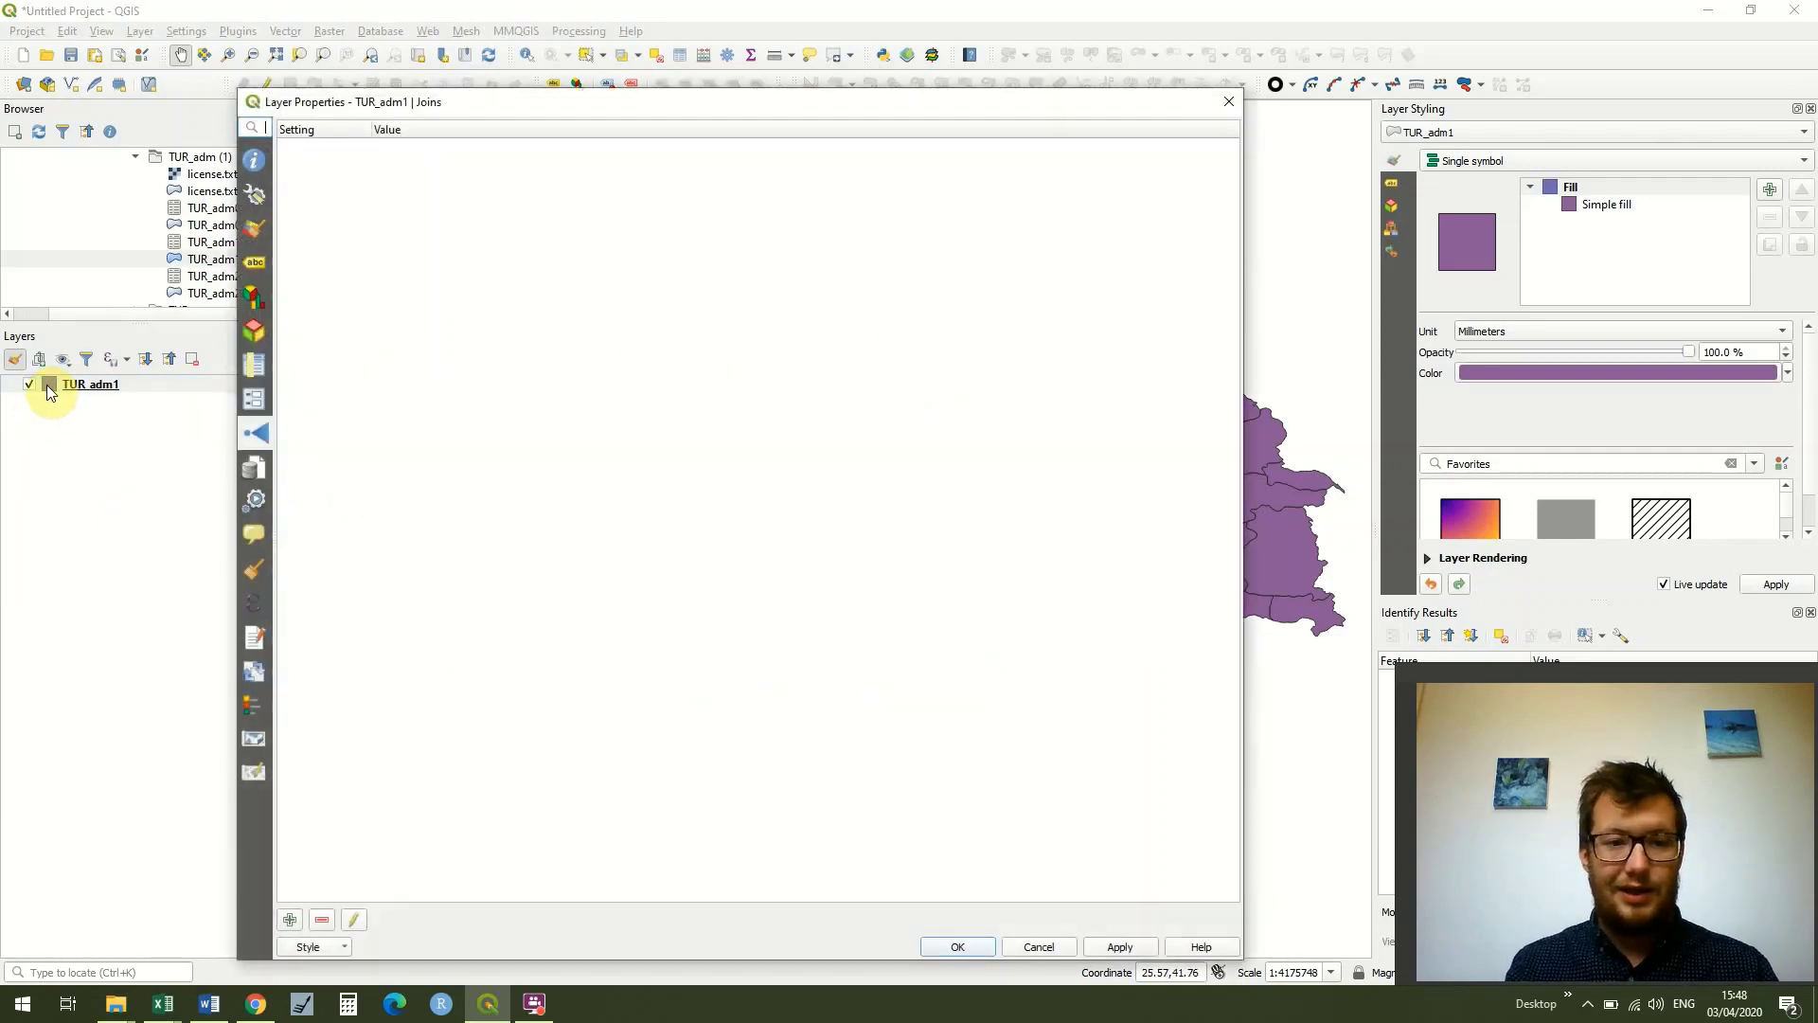
{"action": "left_click", "coordinate": [255, 226]}
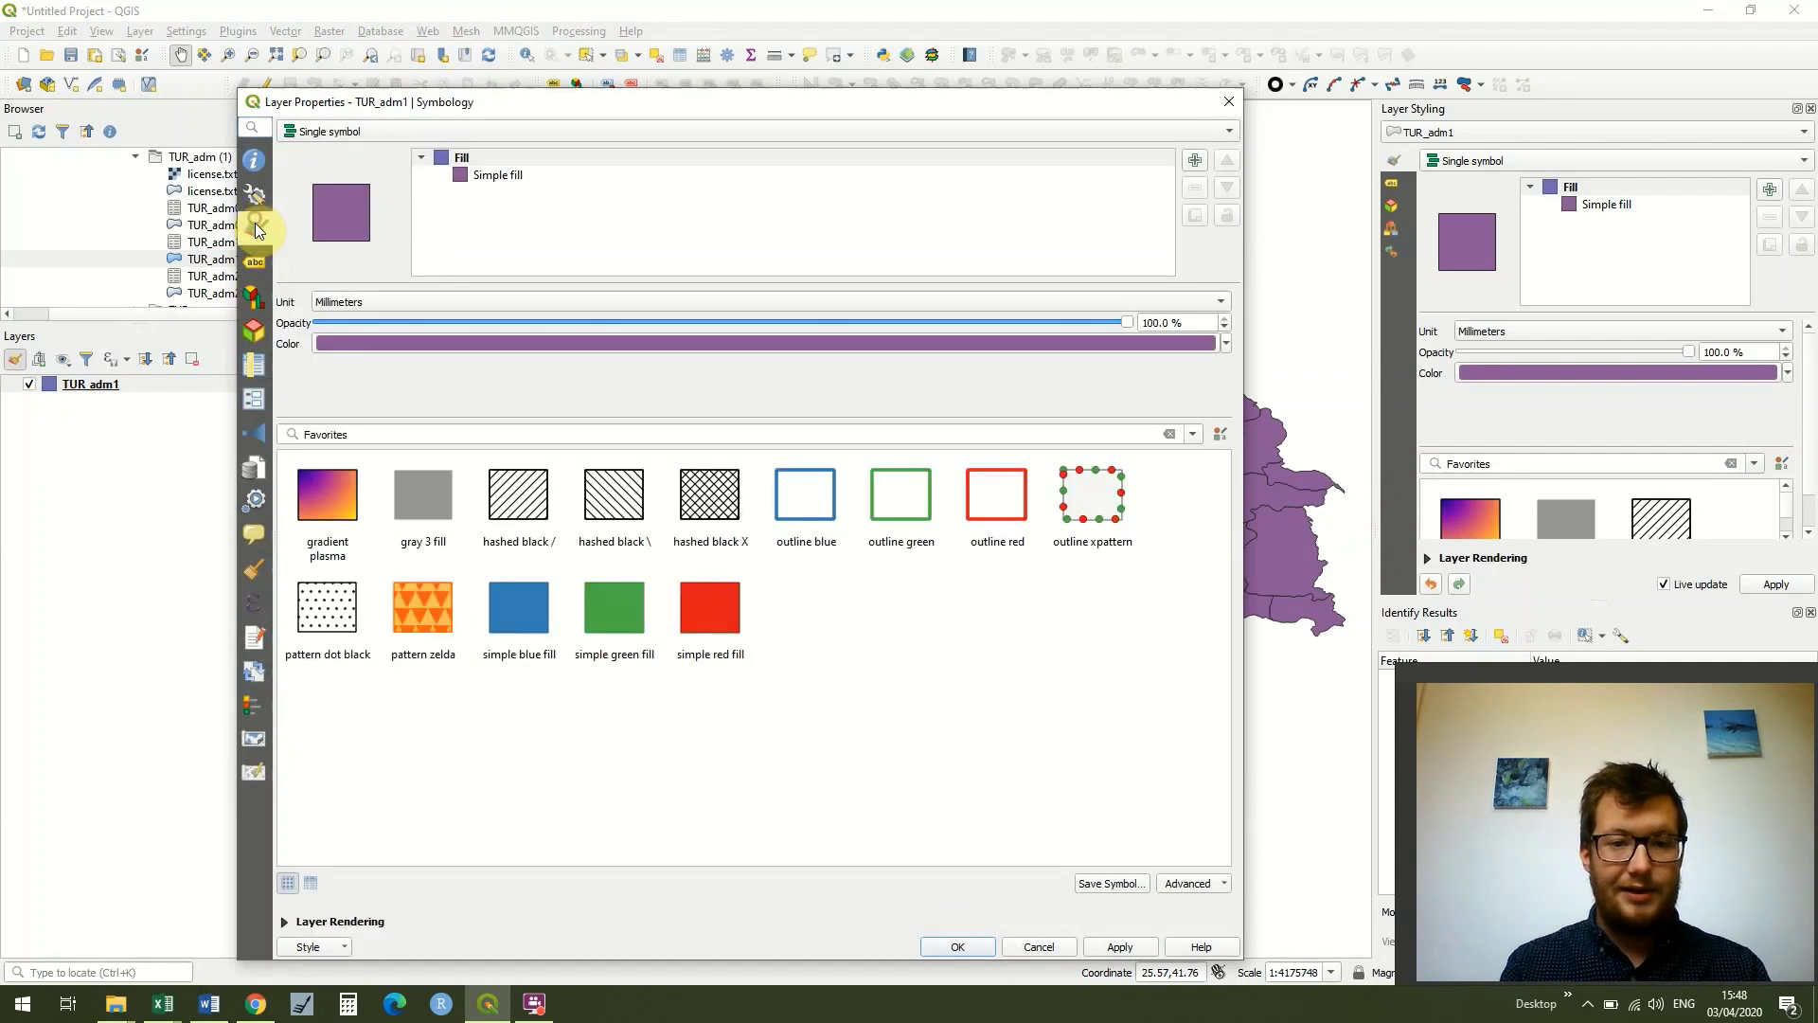
{"action": "left_click", "coordinate": [614, 609]}
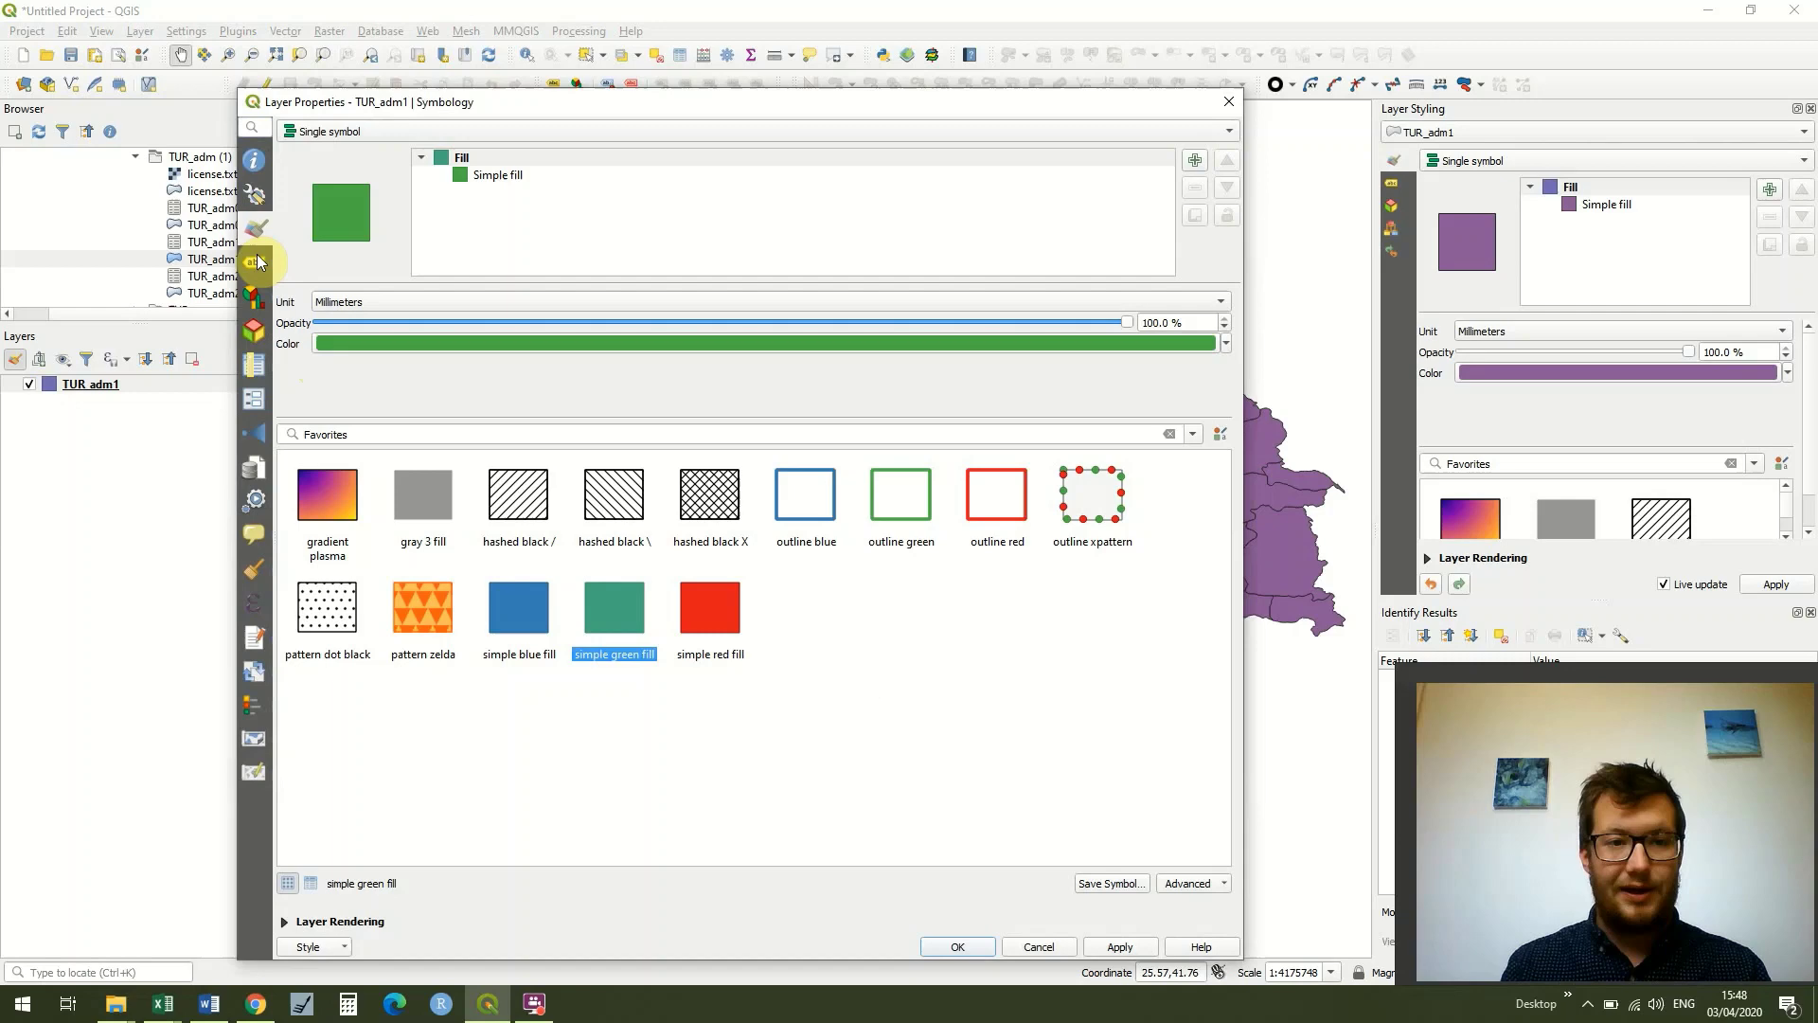
{"action": "left_click", "coordinate": [1122, 946]}
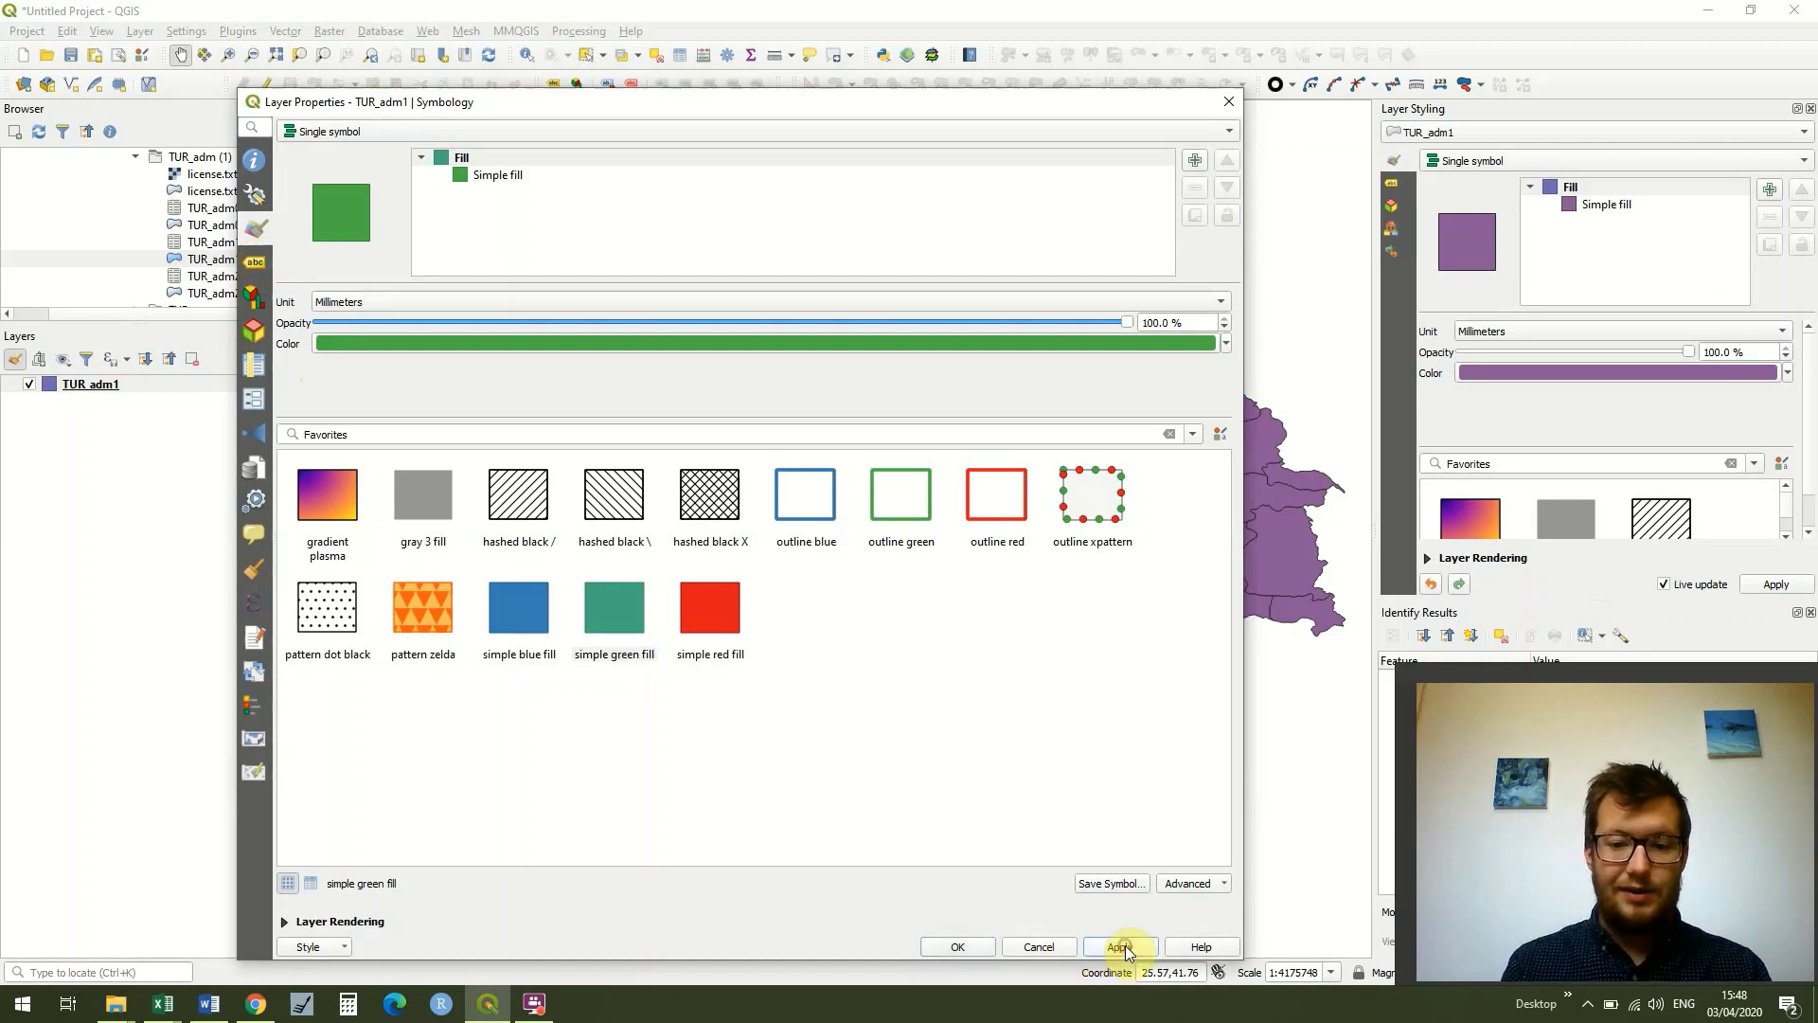
{"action": "left_click", "coordinate": [954, 948]}
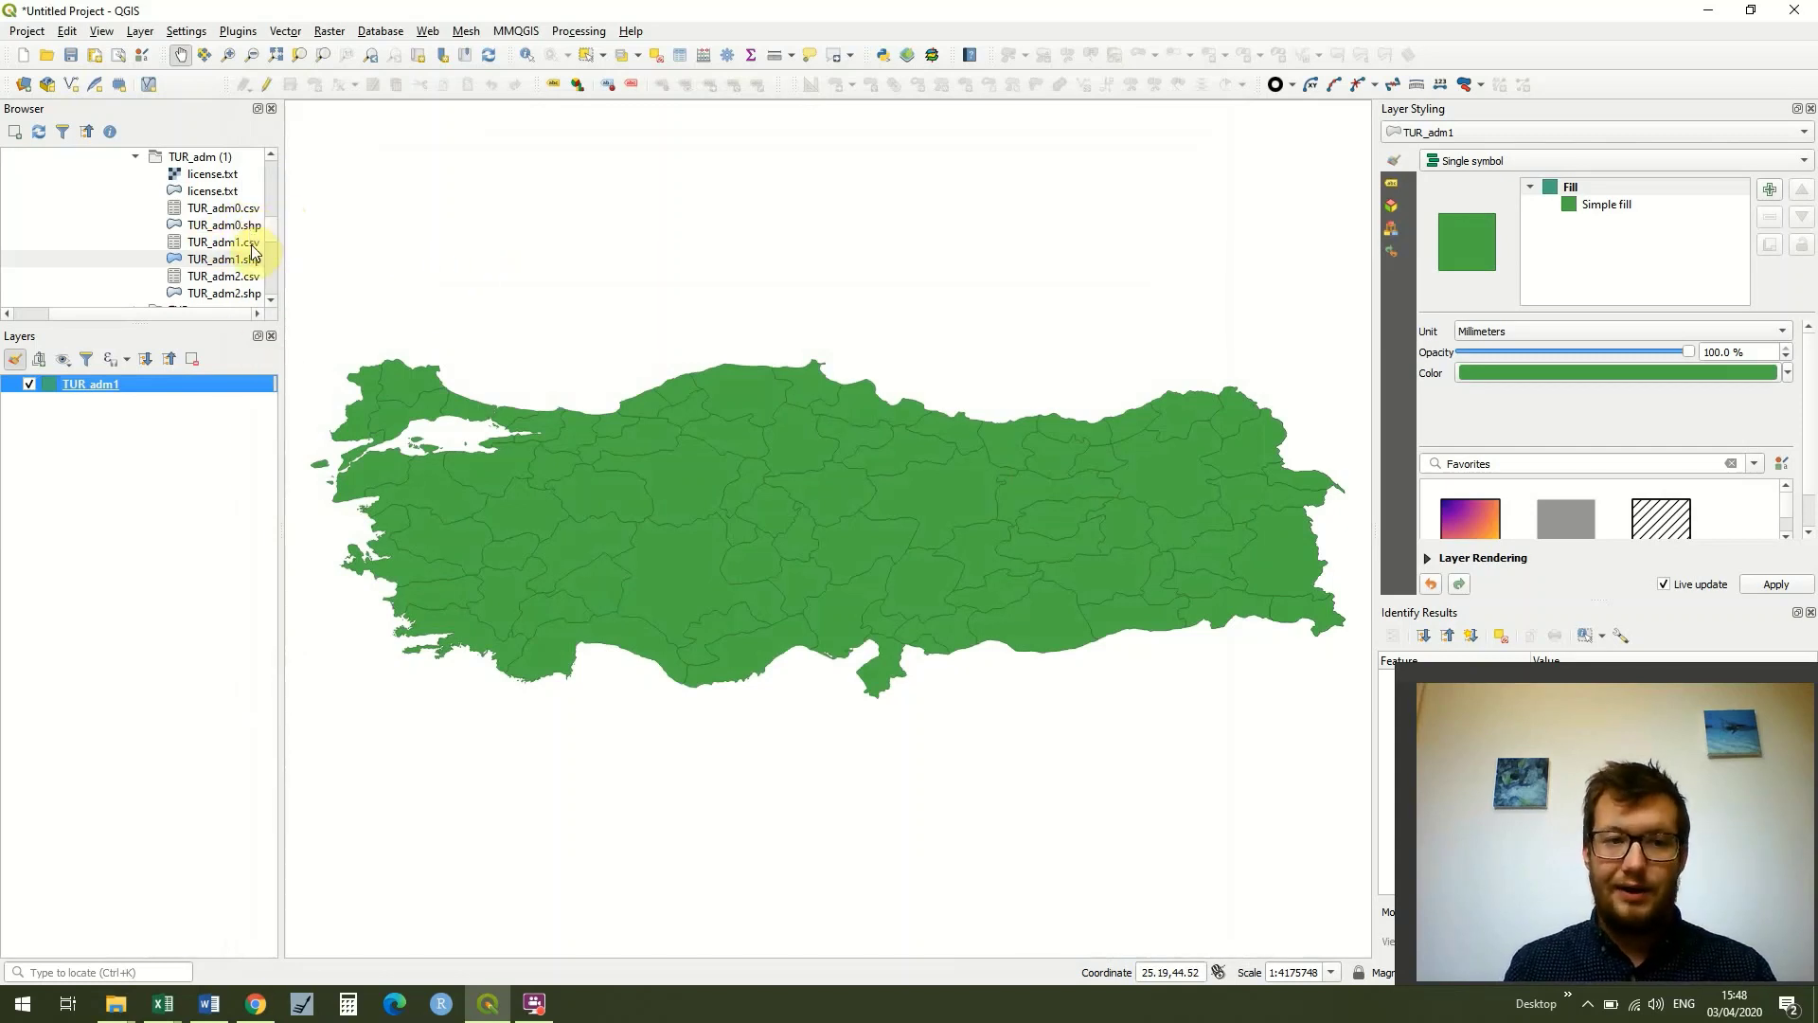
Drag TUR_adm2.shp onto the map and restyle it from orange to 'simple green fill'.
{"action": "left_click_drag", "start_coordinate": [236, 300], "coordinate": [681, 467]}
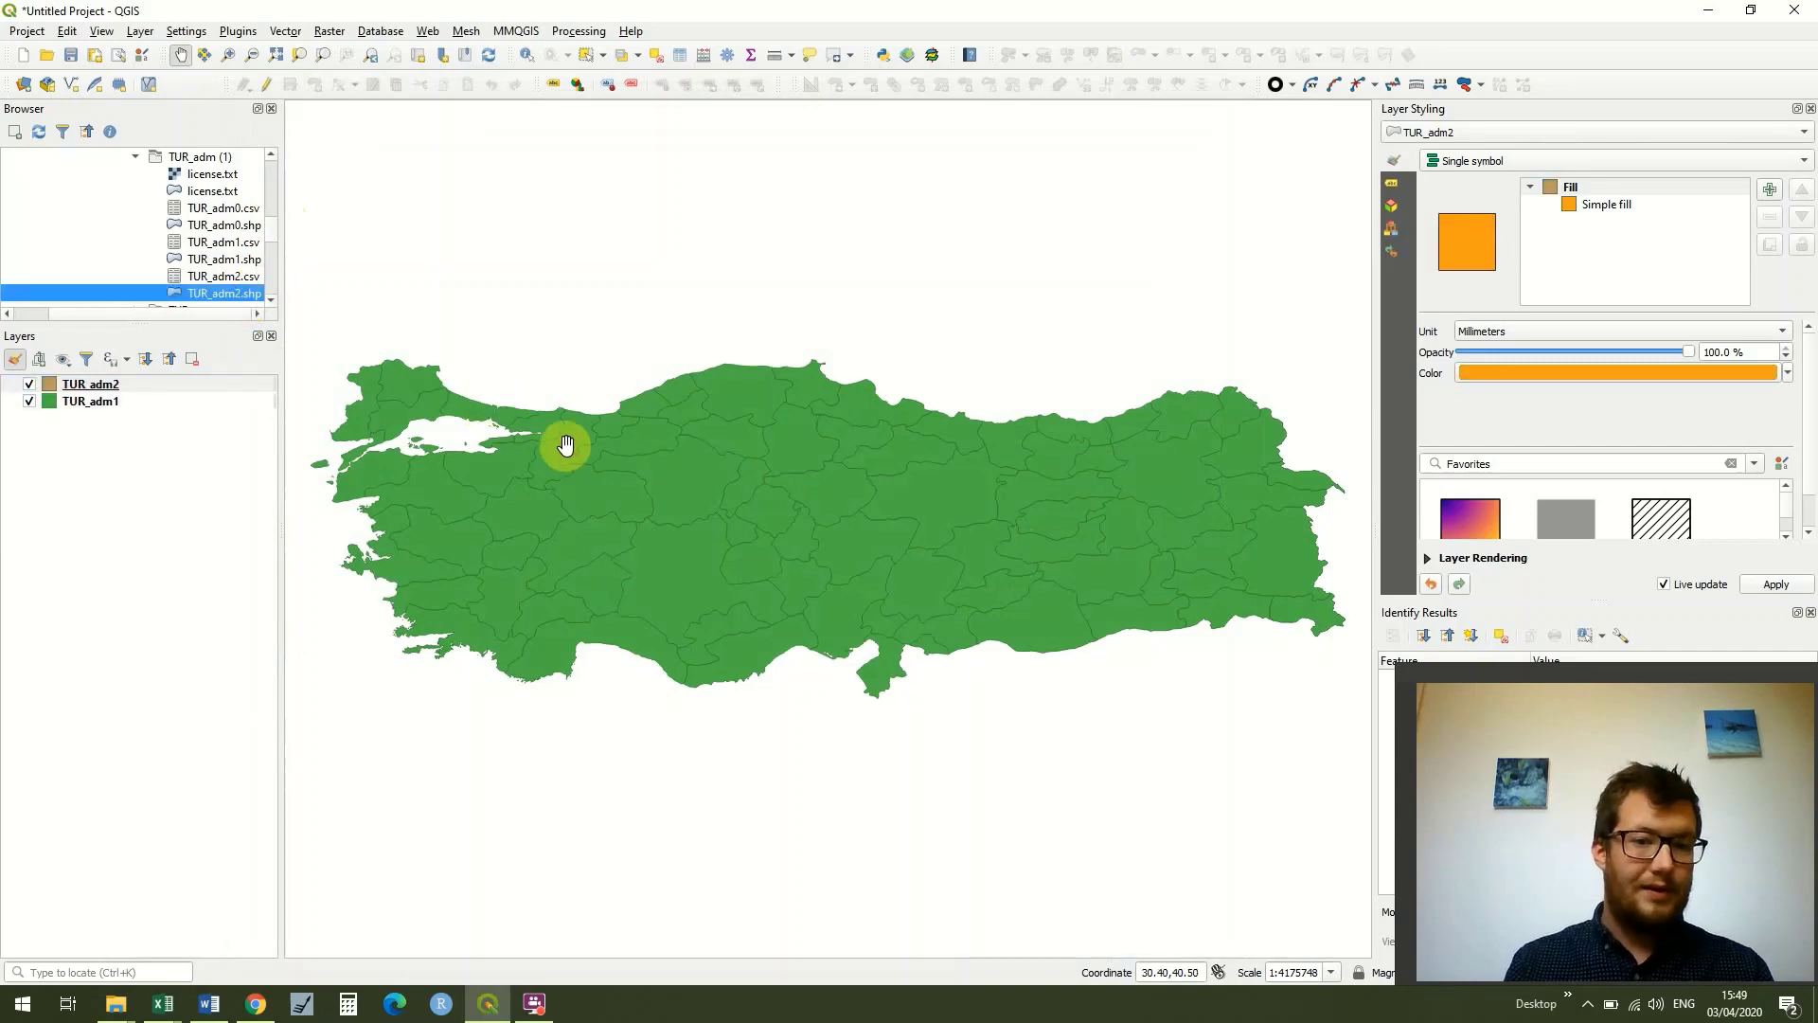
{"action": "left_click", "coordinate": [52, 388]}
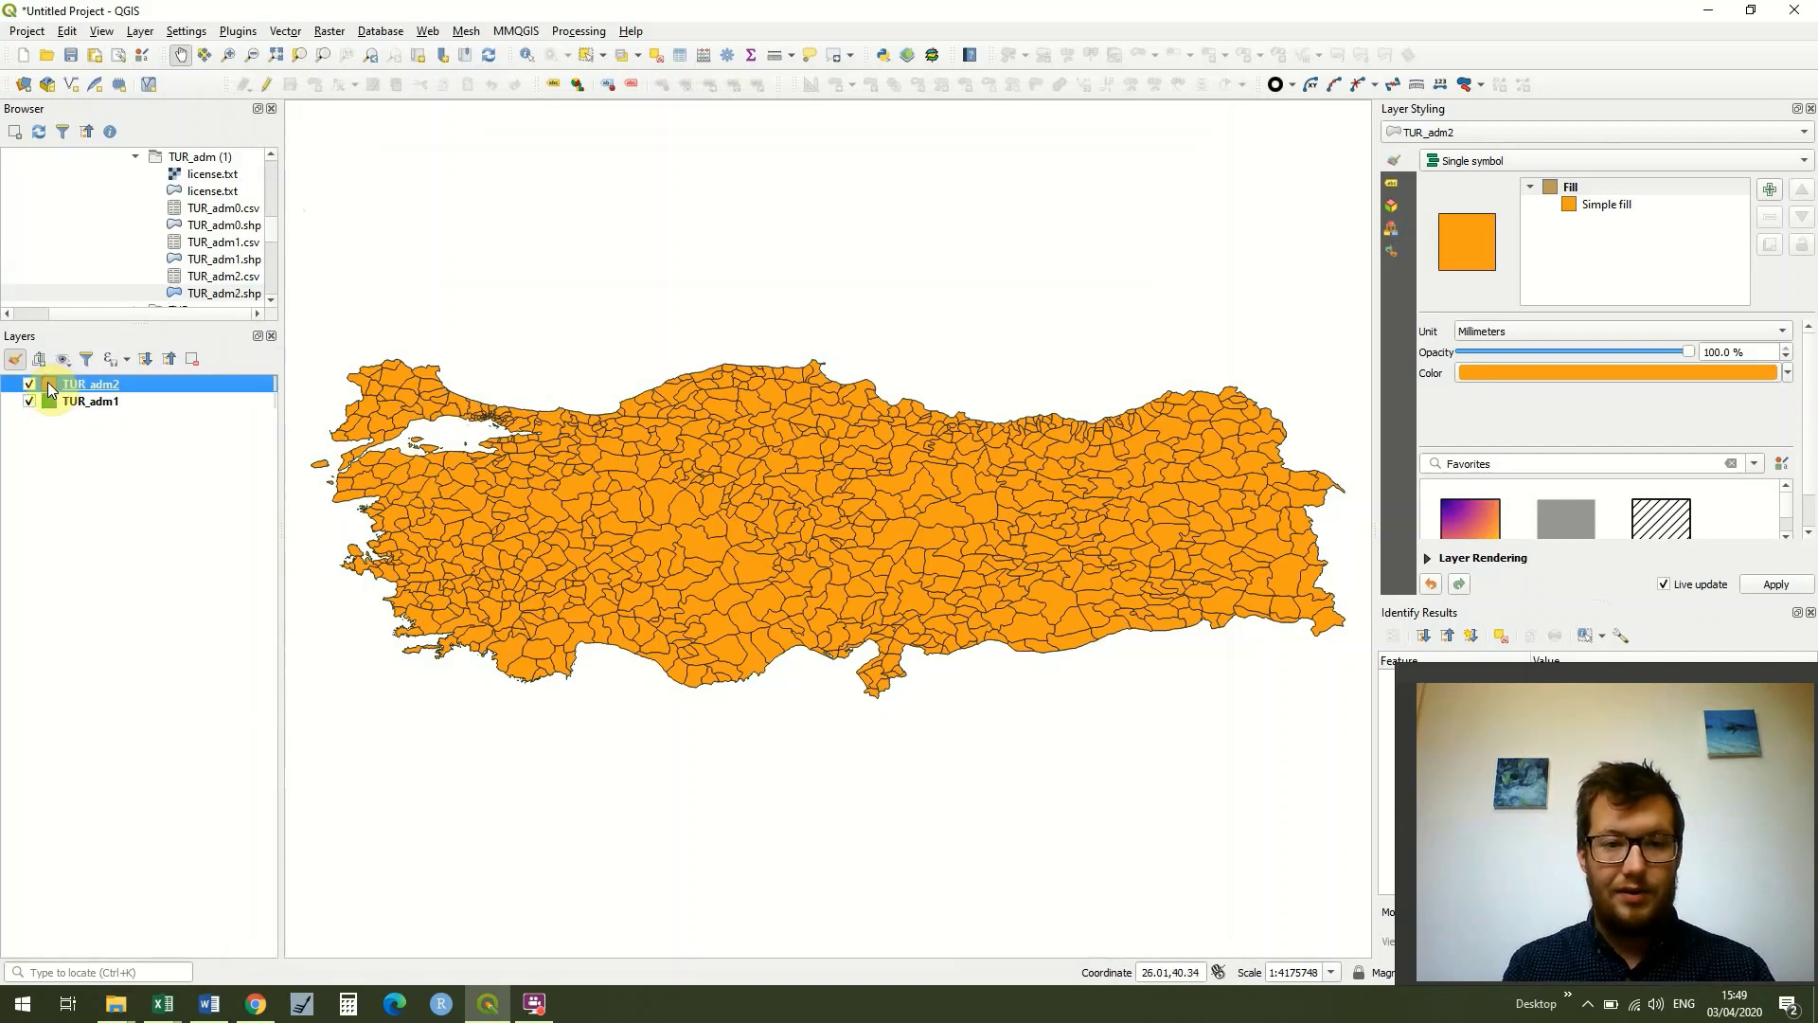
{"action": "double_click", "coordinate": [50, 388]}
{"action": "left_click", "coordinate": [614, 607]}
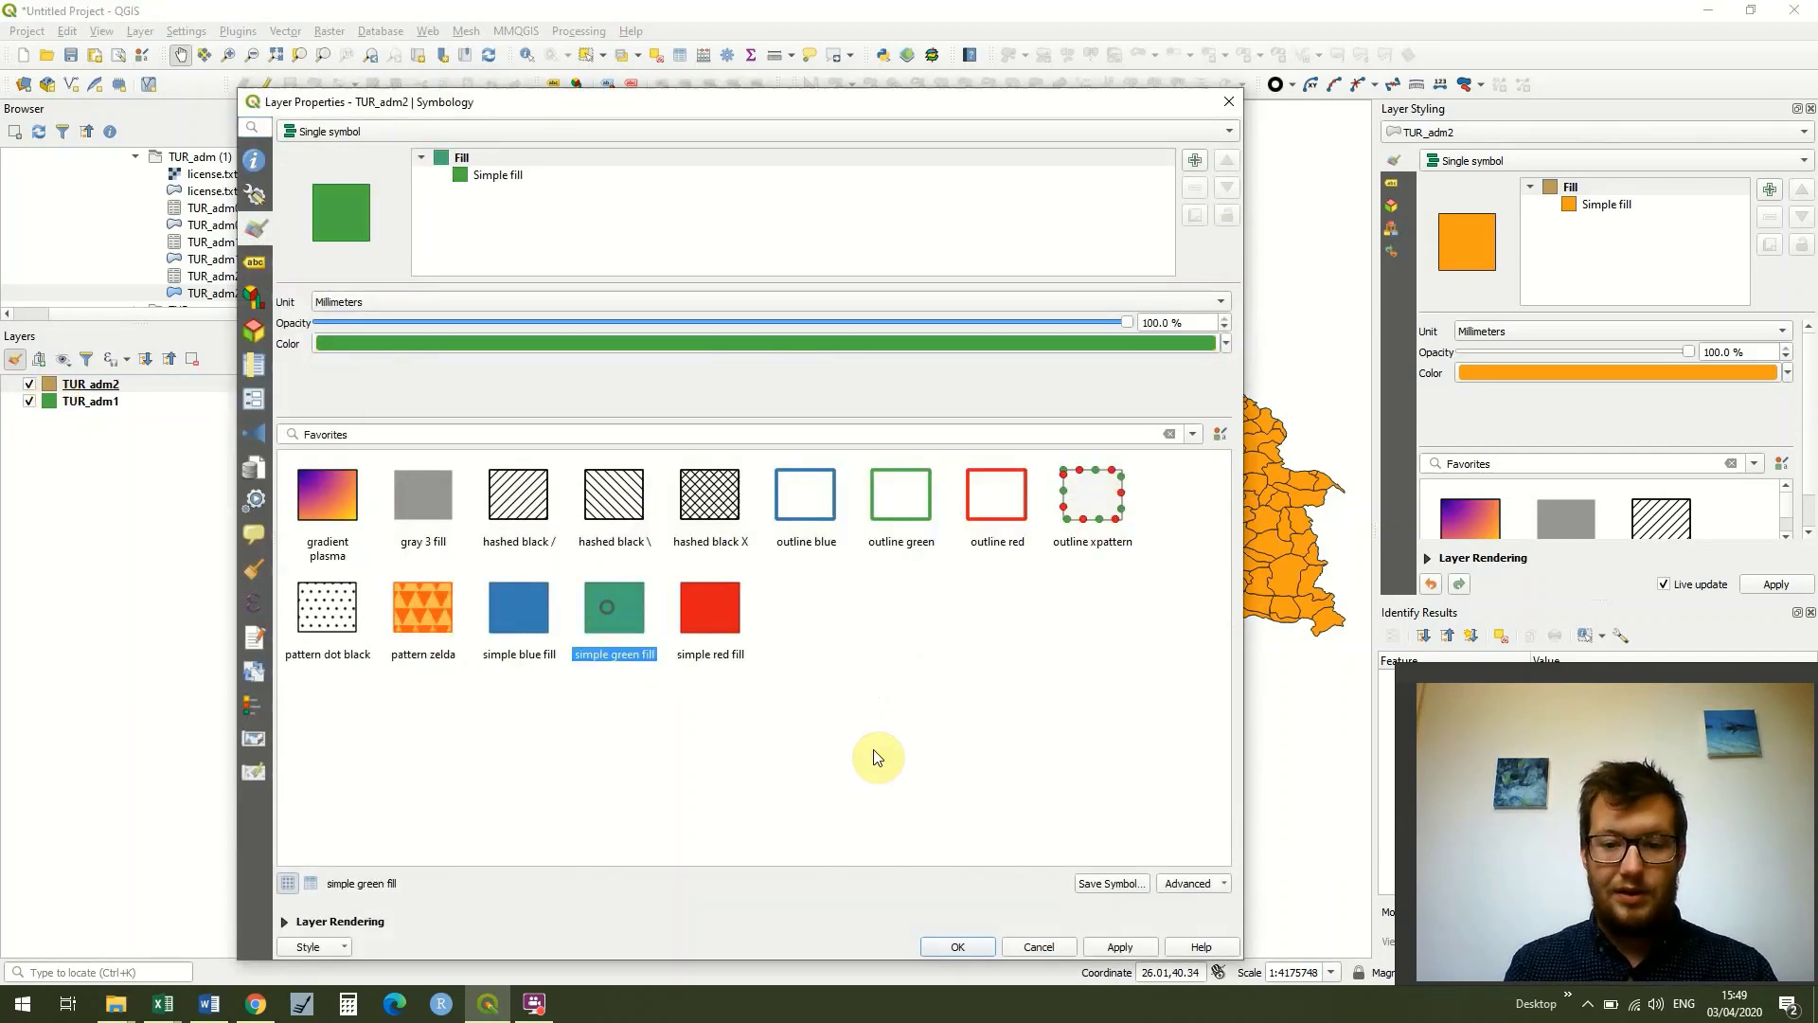
{"action": "left_click", "coordinate": [1119, 946]}
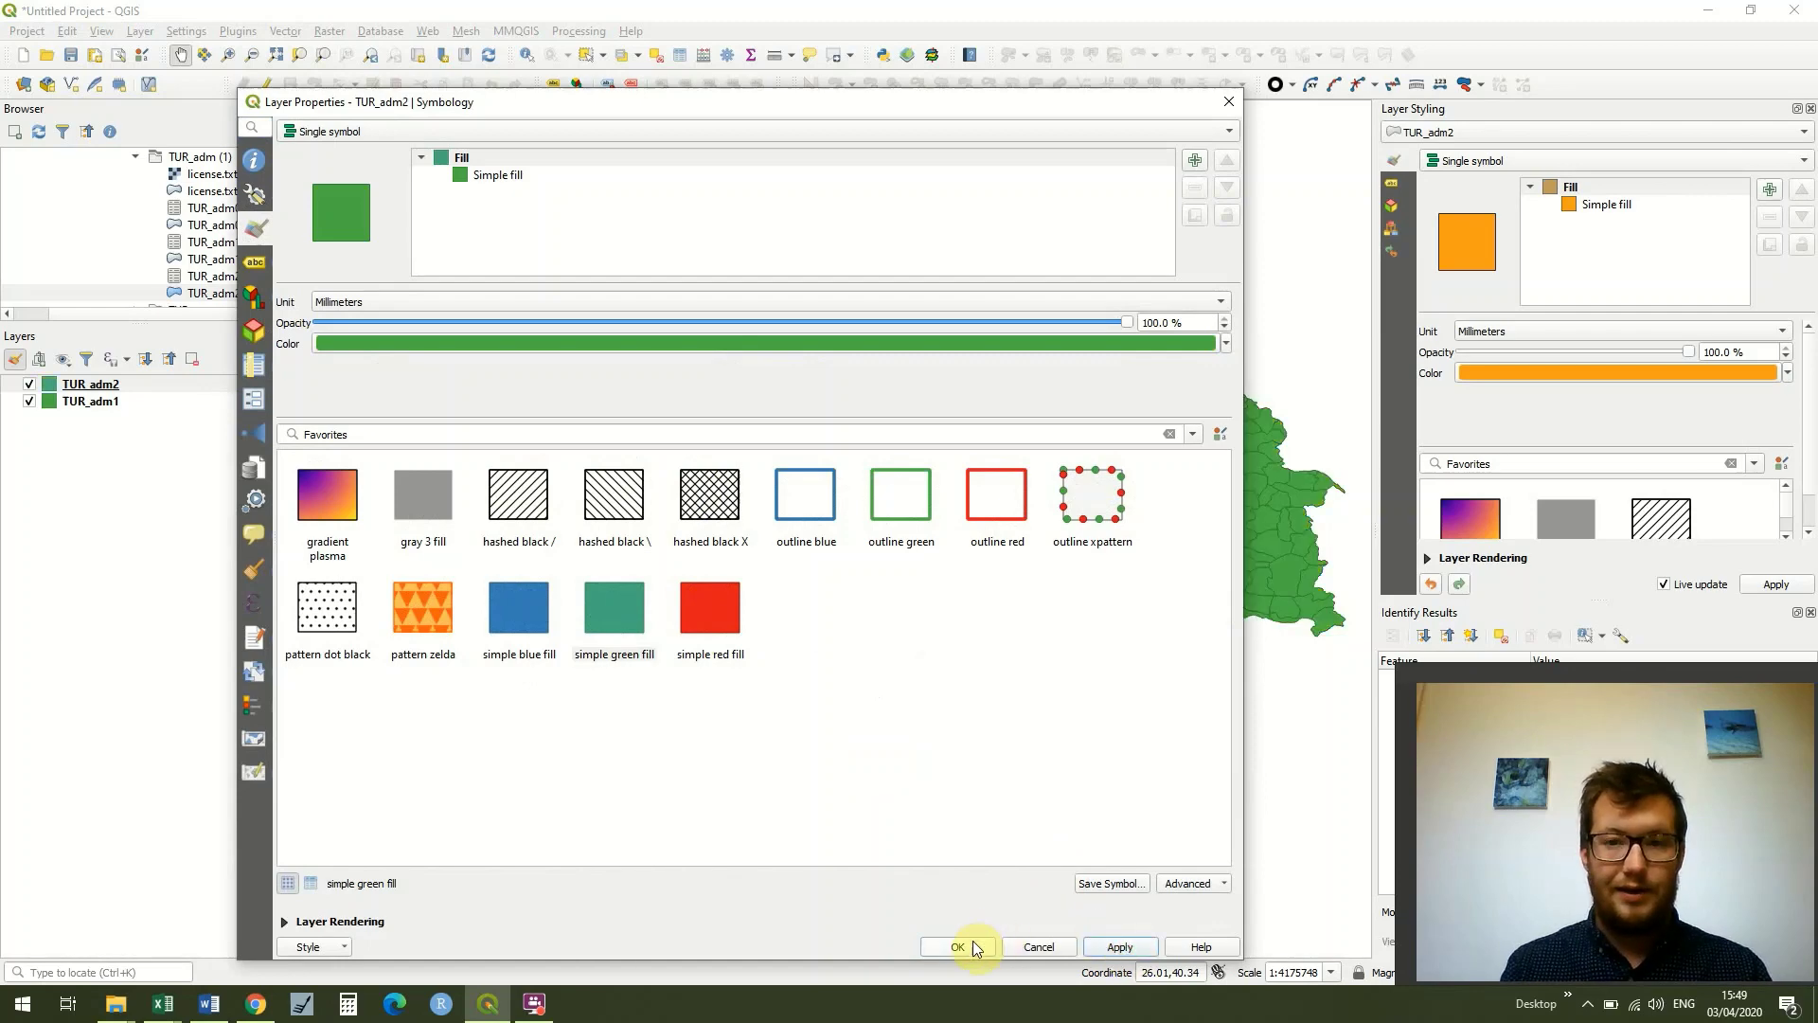
{"action": "left_click", "coordinate": [959, 946]}
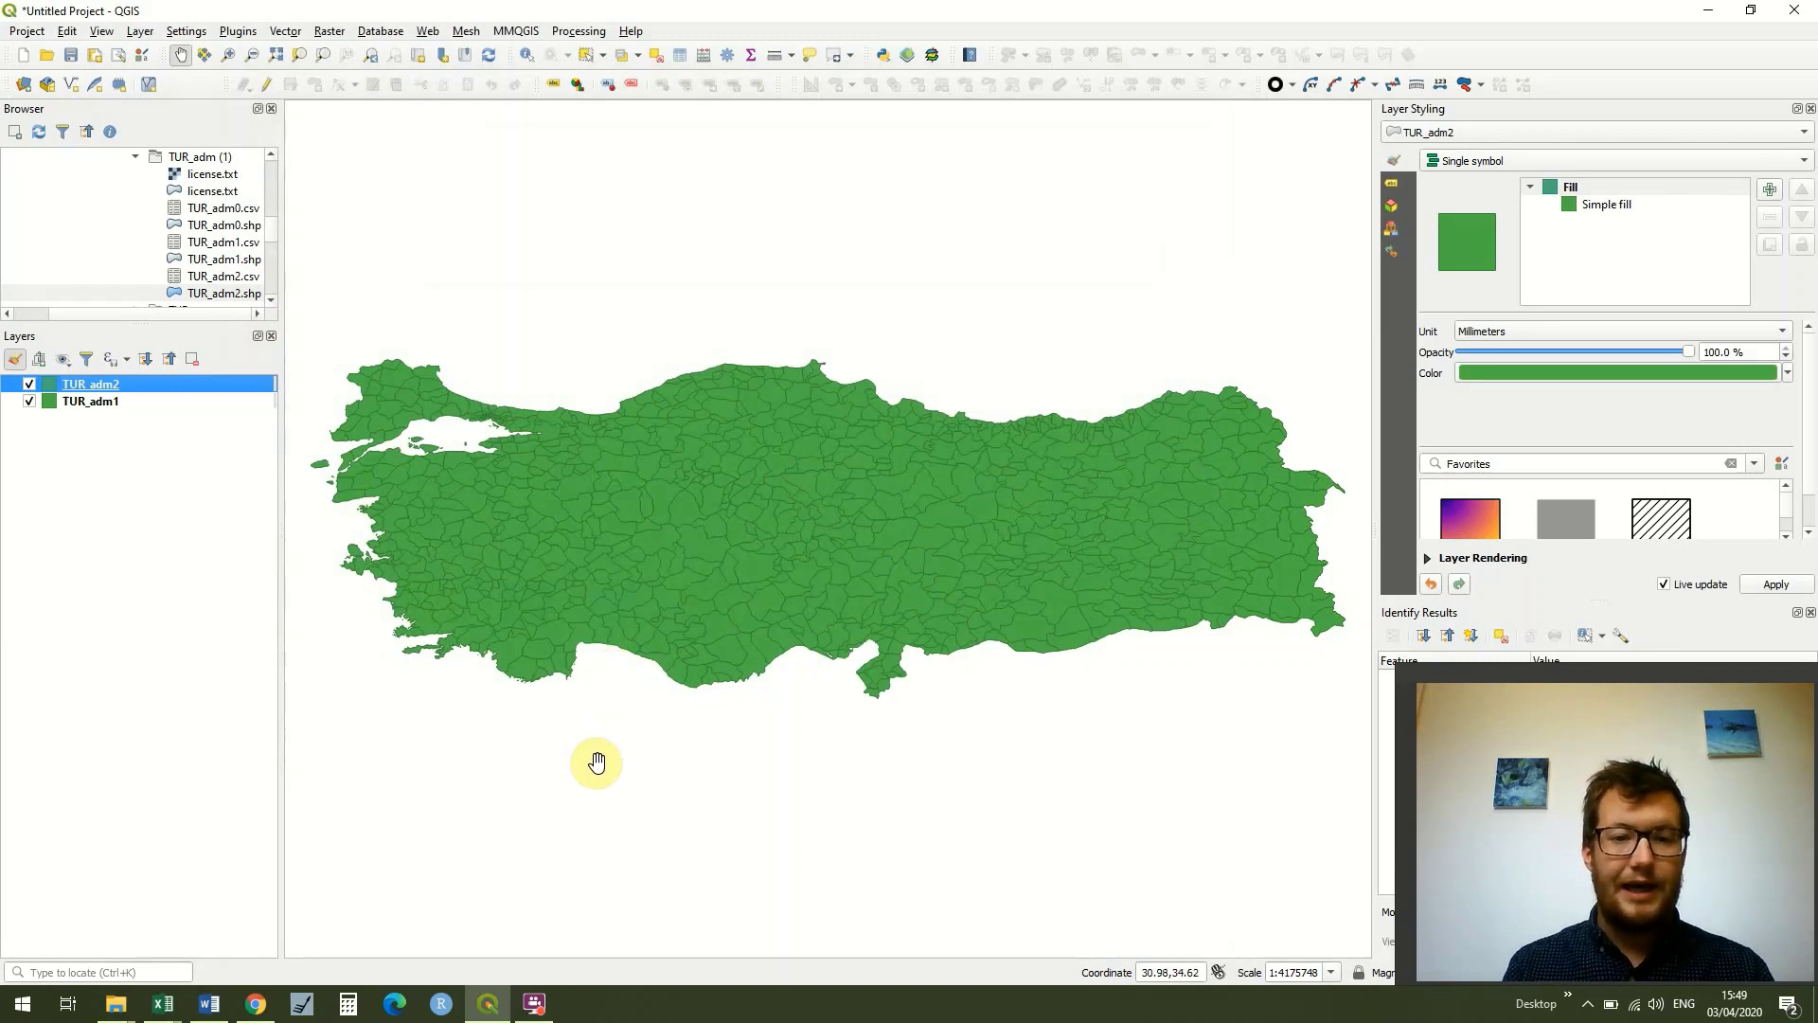
Scroll the Browser up and select the 'QGIS for everyone' folder.
{"action": "left_click", "coordinate": [272, 231]}
{"action": "scroll", "coordinate": [274, 231], "scroll_direction": "up", "scroll_amount": 2}
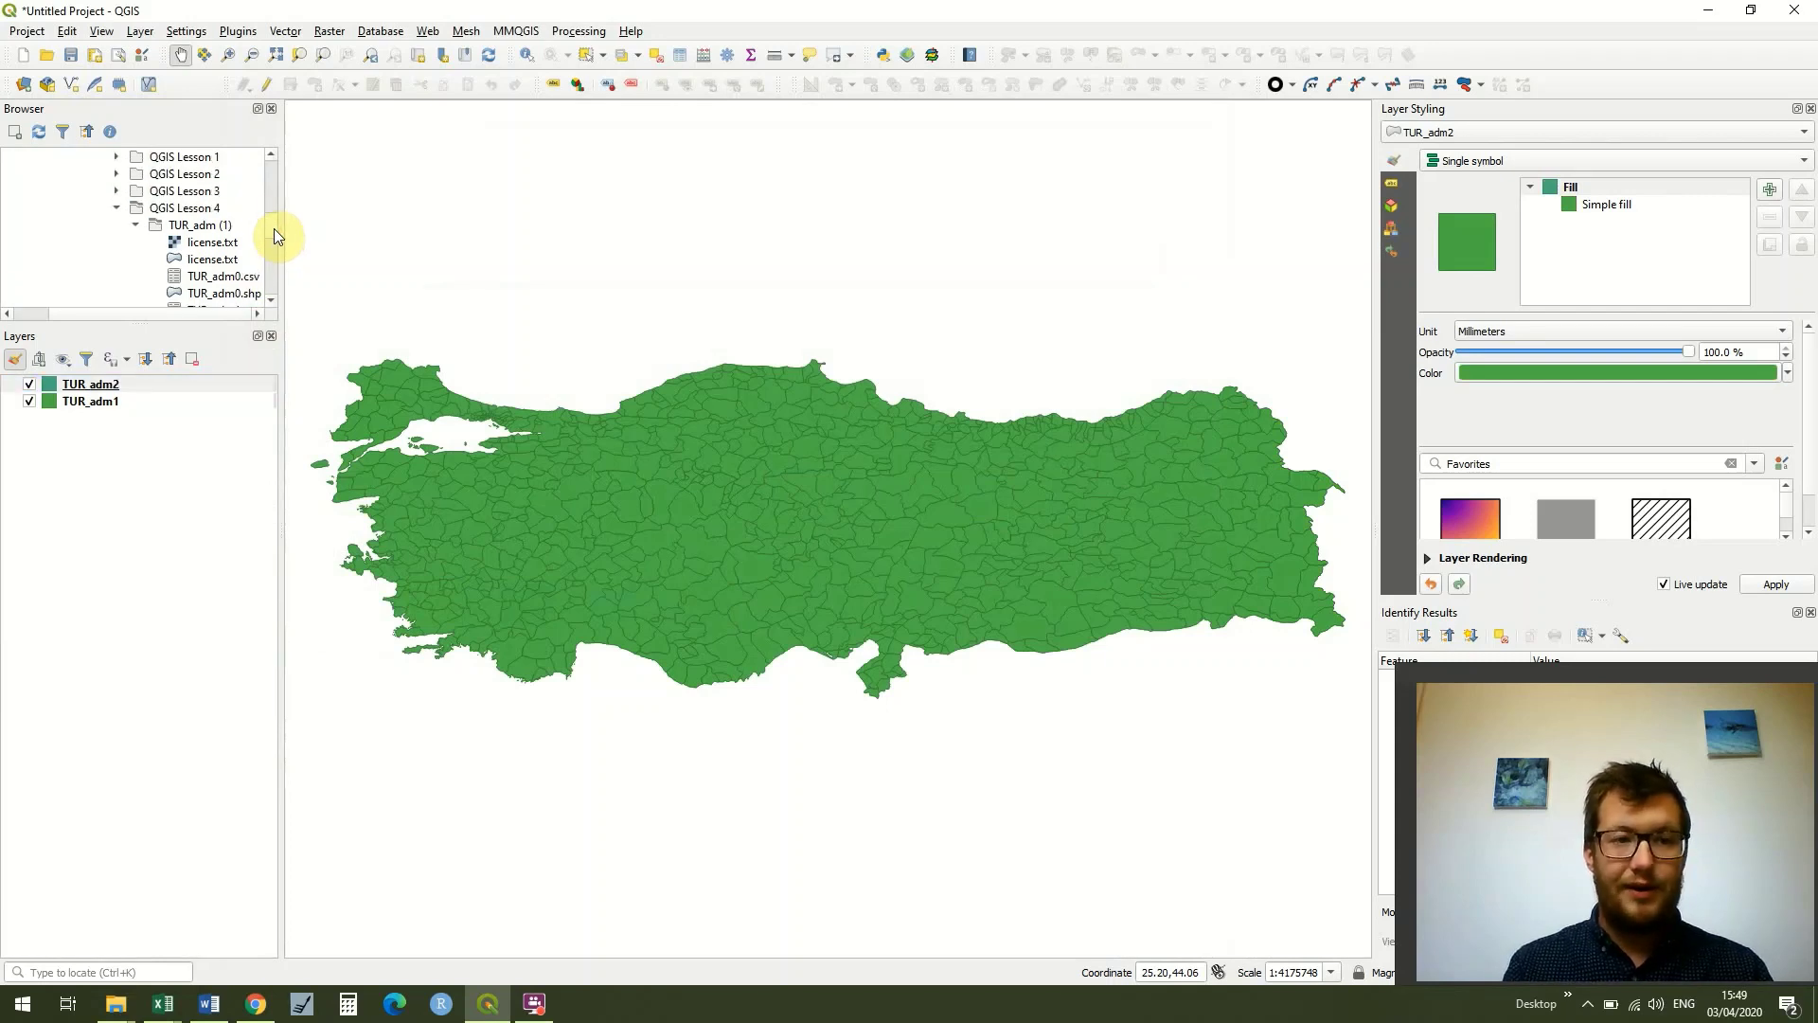
{"action": "scroll", "coordinate": [275, 233], "scroll_direction": "up", "scroll_amount": 1}
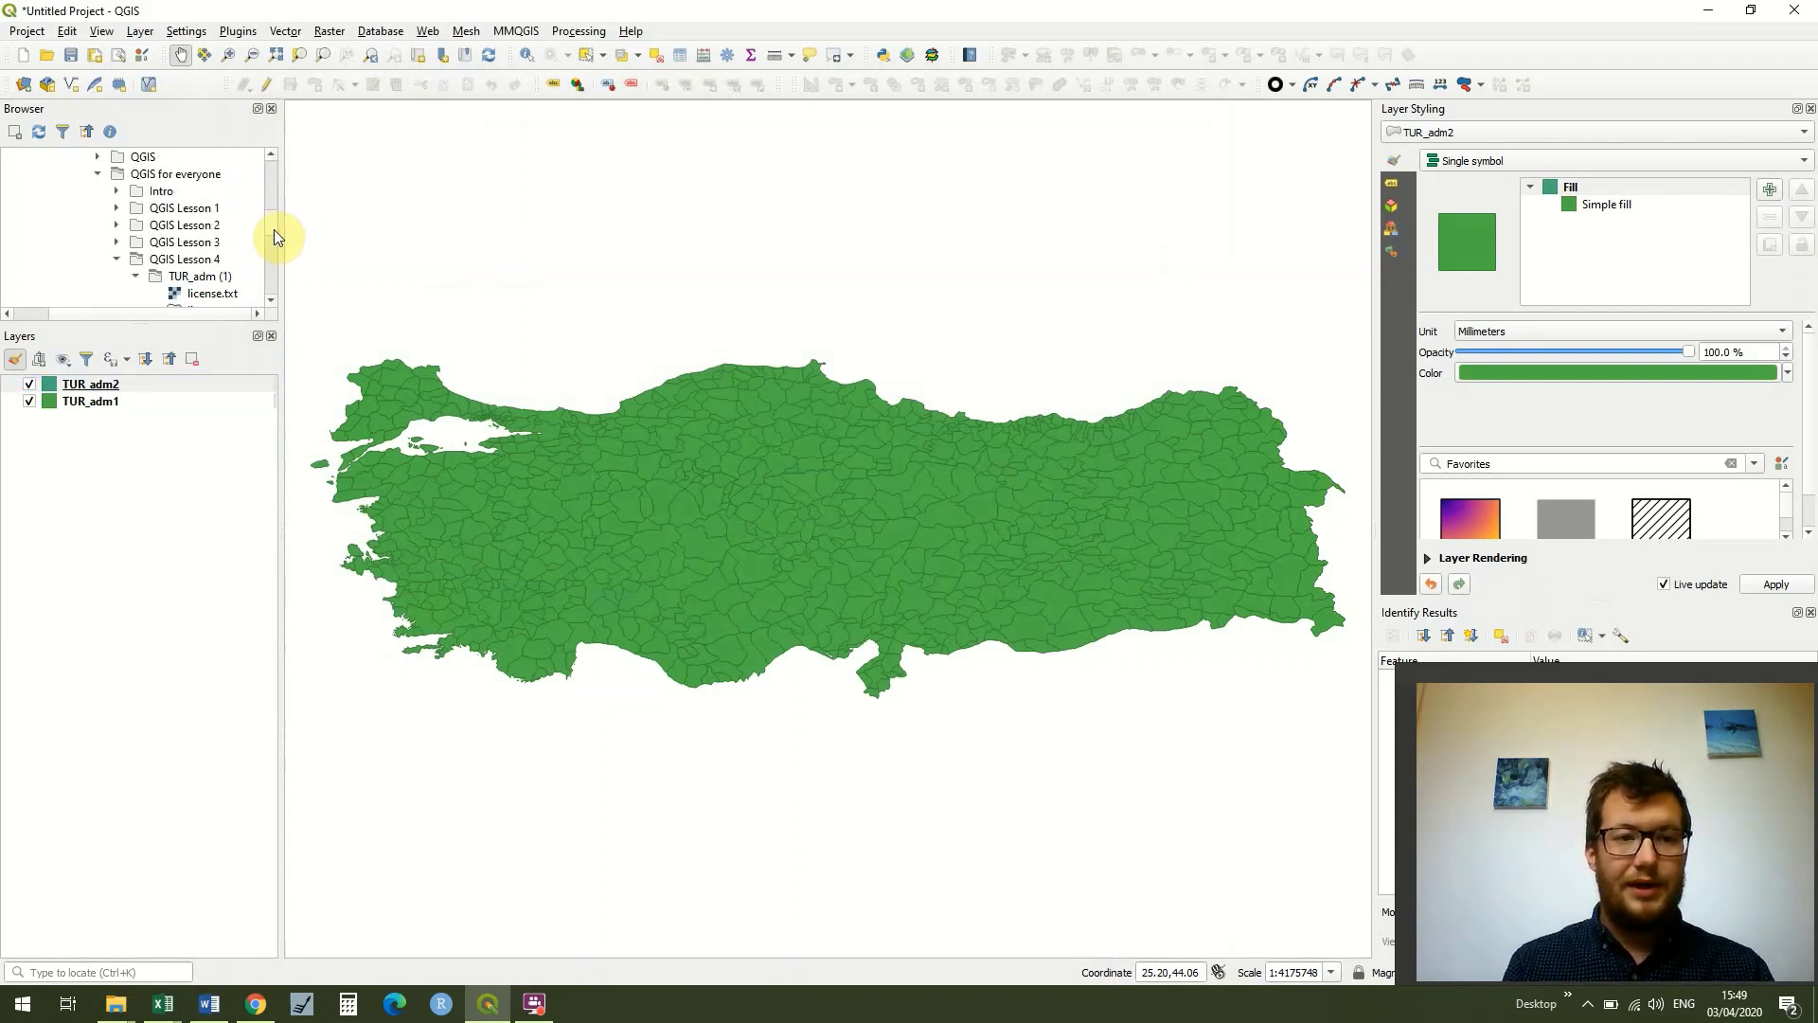
{"action": "left_click", "coordinate": [215, 180]}
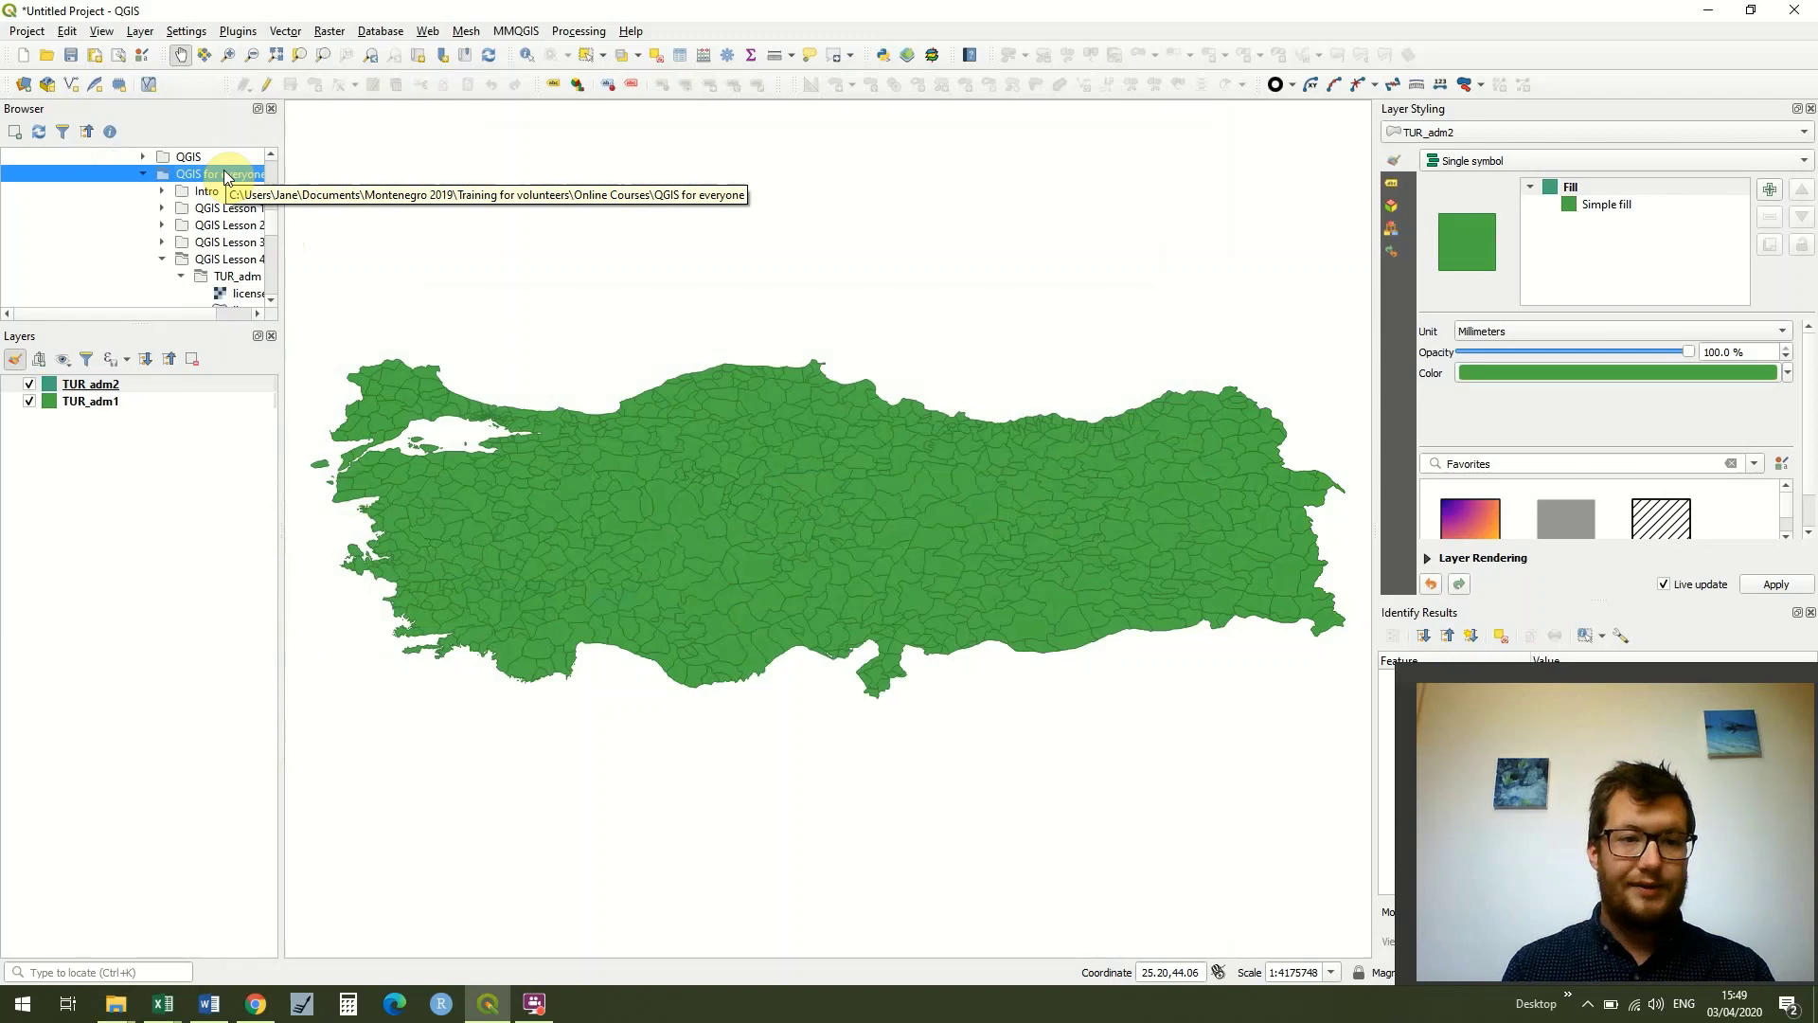
Add 'QGIS for everyone' as a Favorite and collapse the Online Courses folder.
{"action": "right_click", "coordinate": [227, 177]}
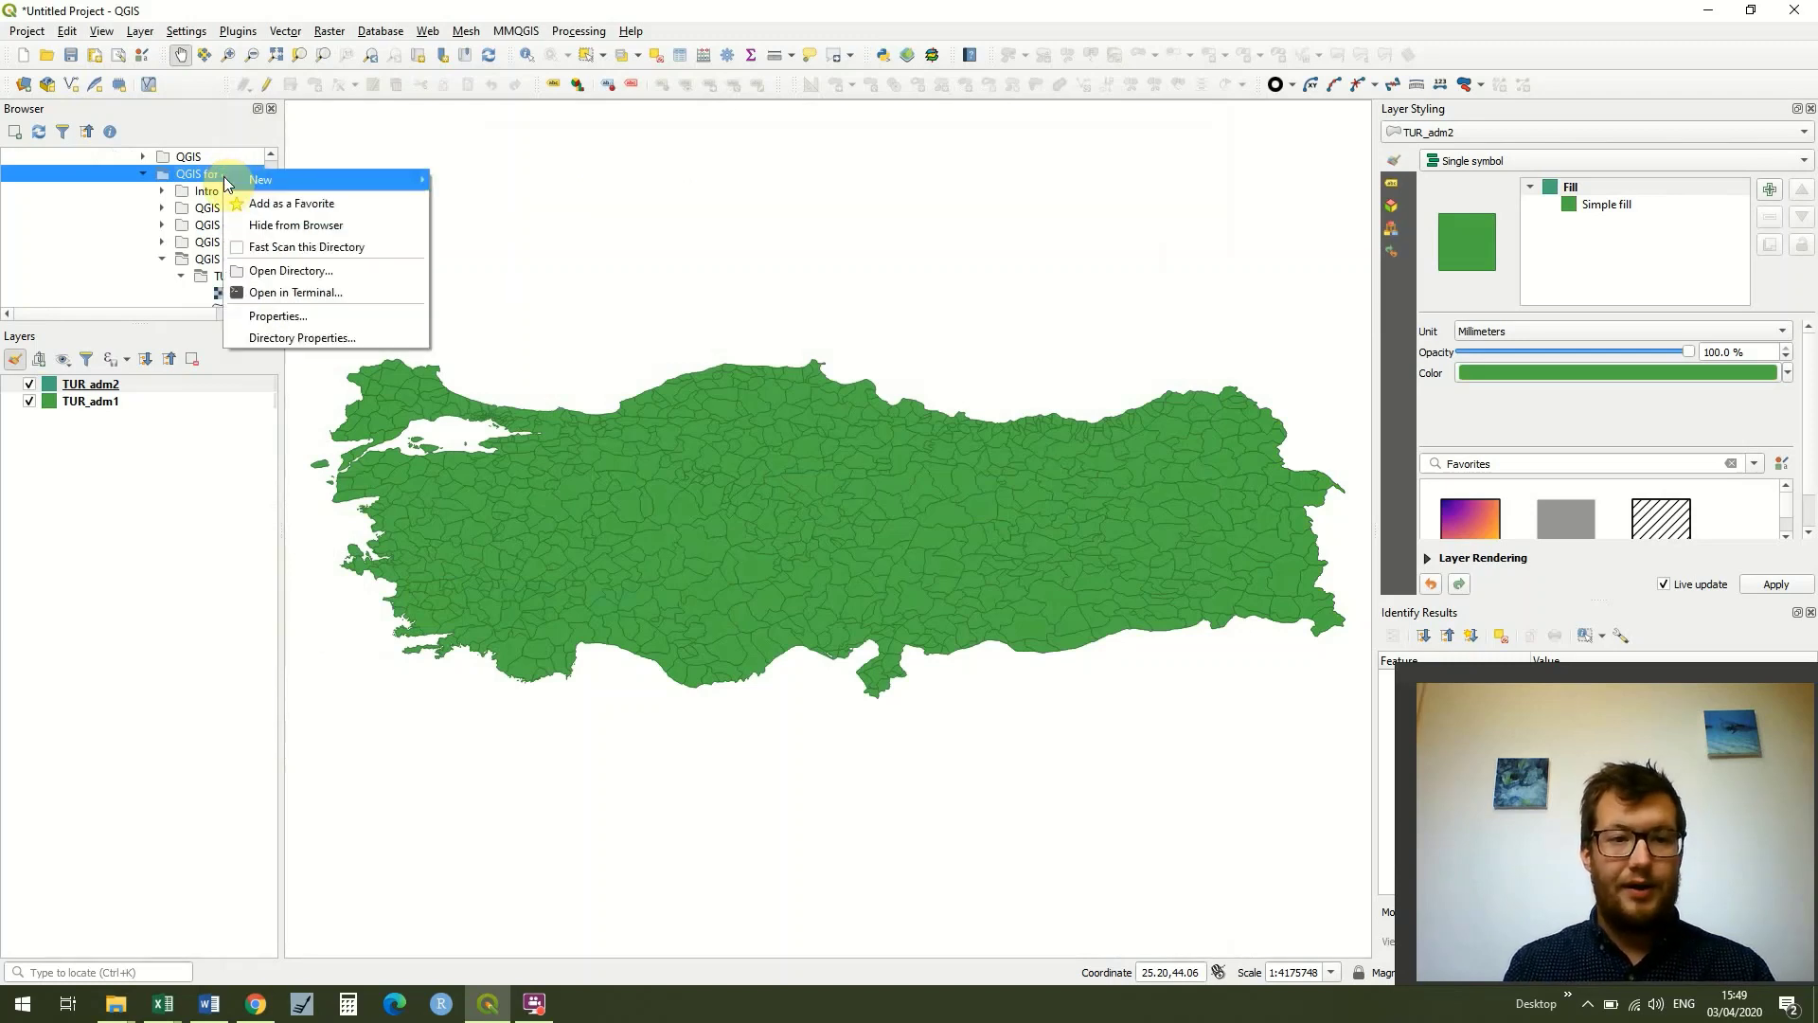
{"action": "left_click", "coordinate": [266, 204]}
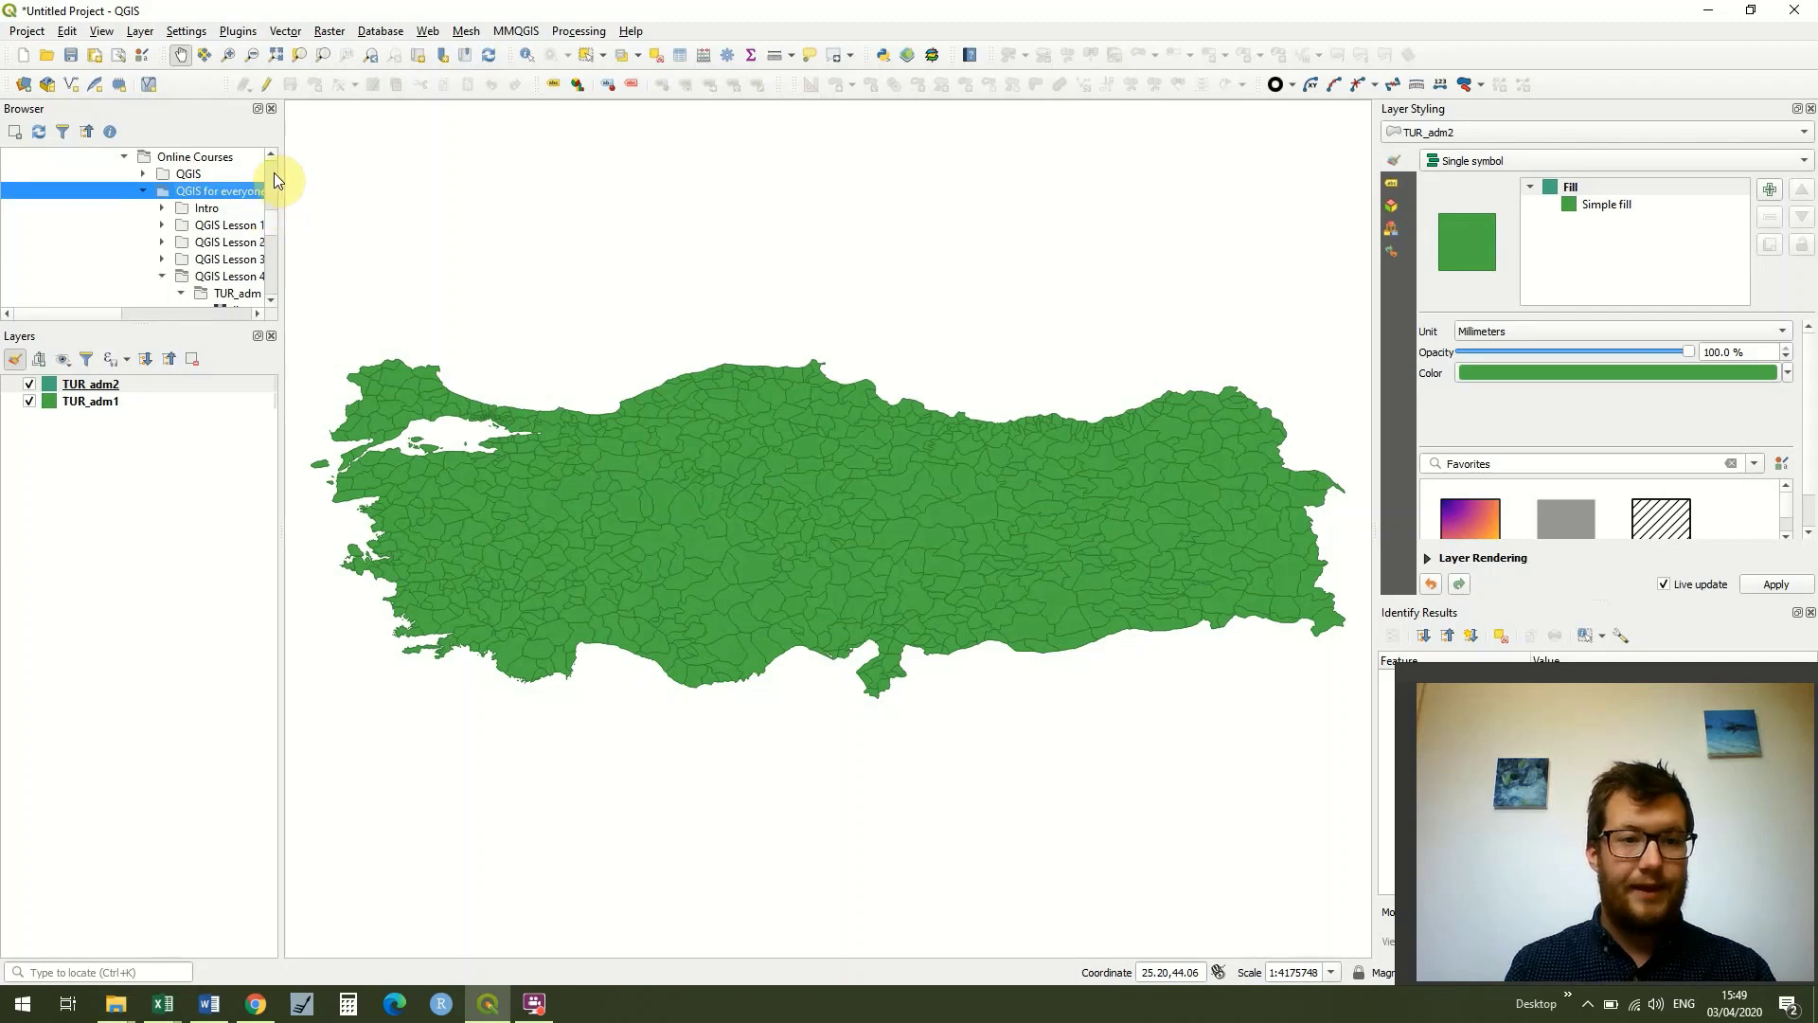
{"action": "left_click", "coordinate": [126, 158]}
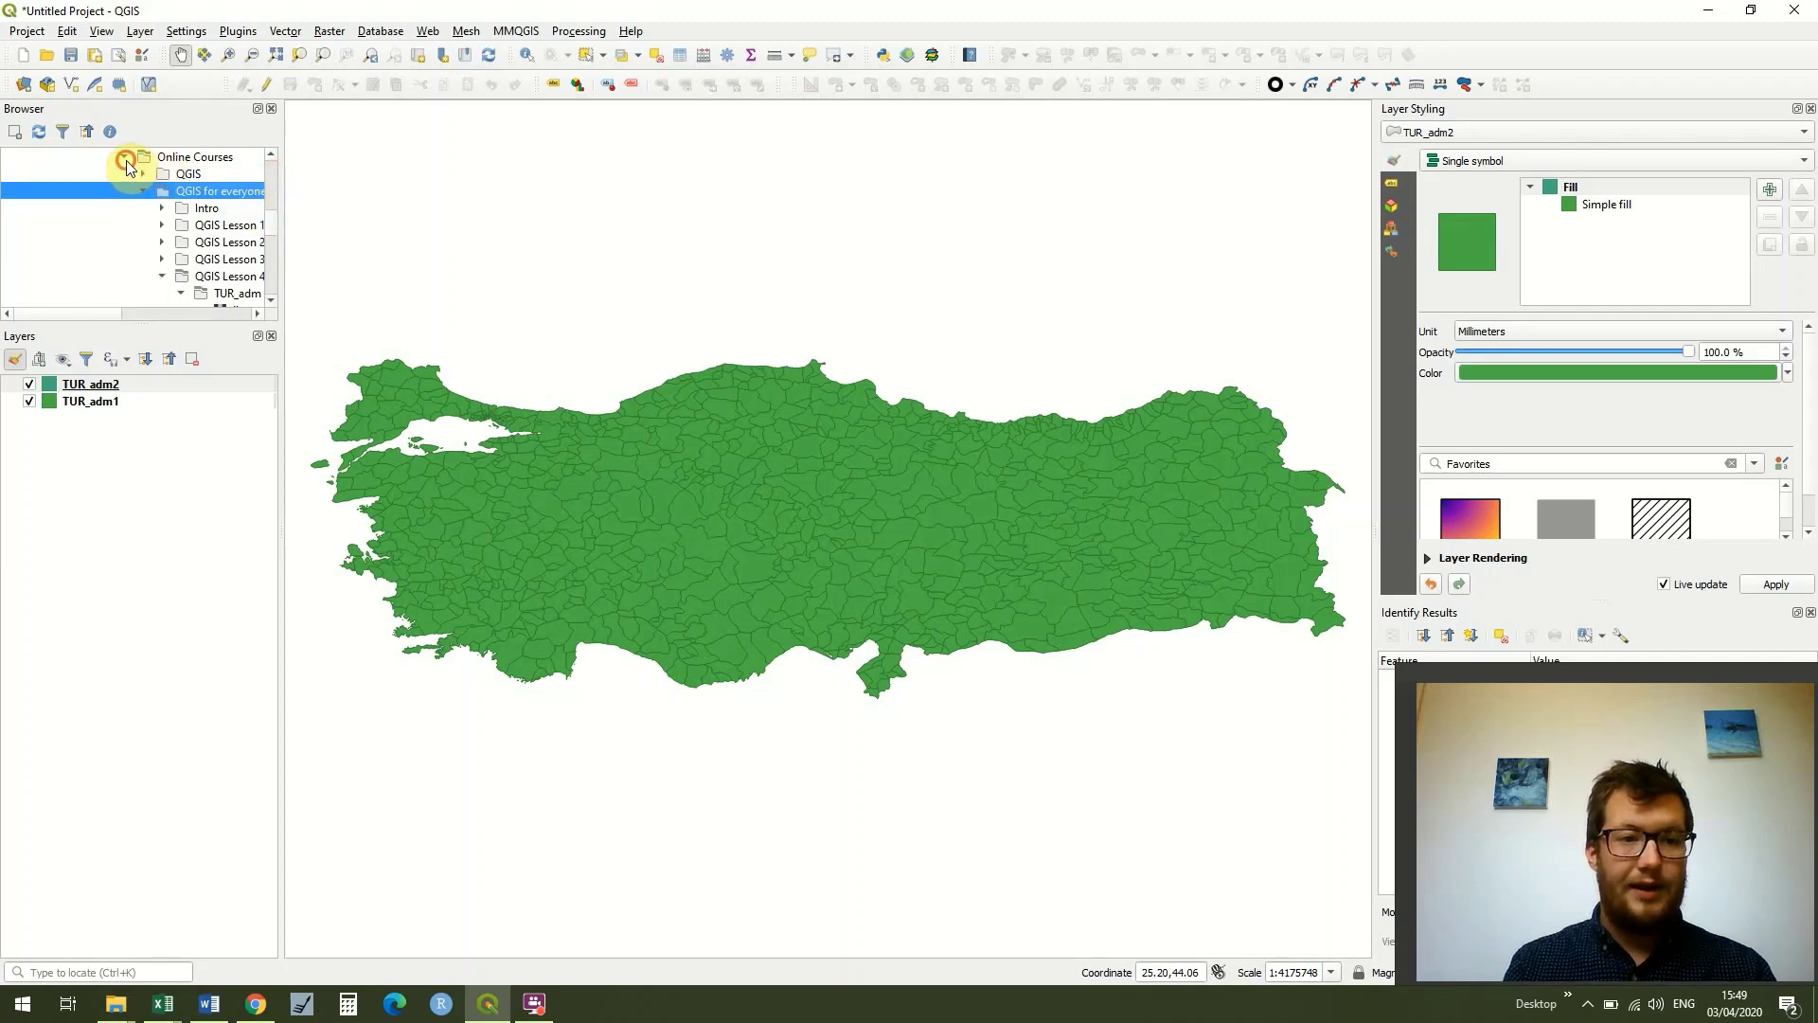
{"action": "left_click", "coordinate": [273, 230]}
{"action": "left_click_drag", "start_coordinate": [273, 230], "coordinate": [269, 170]}
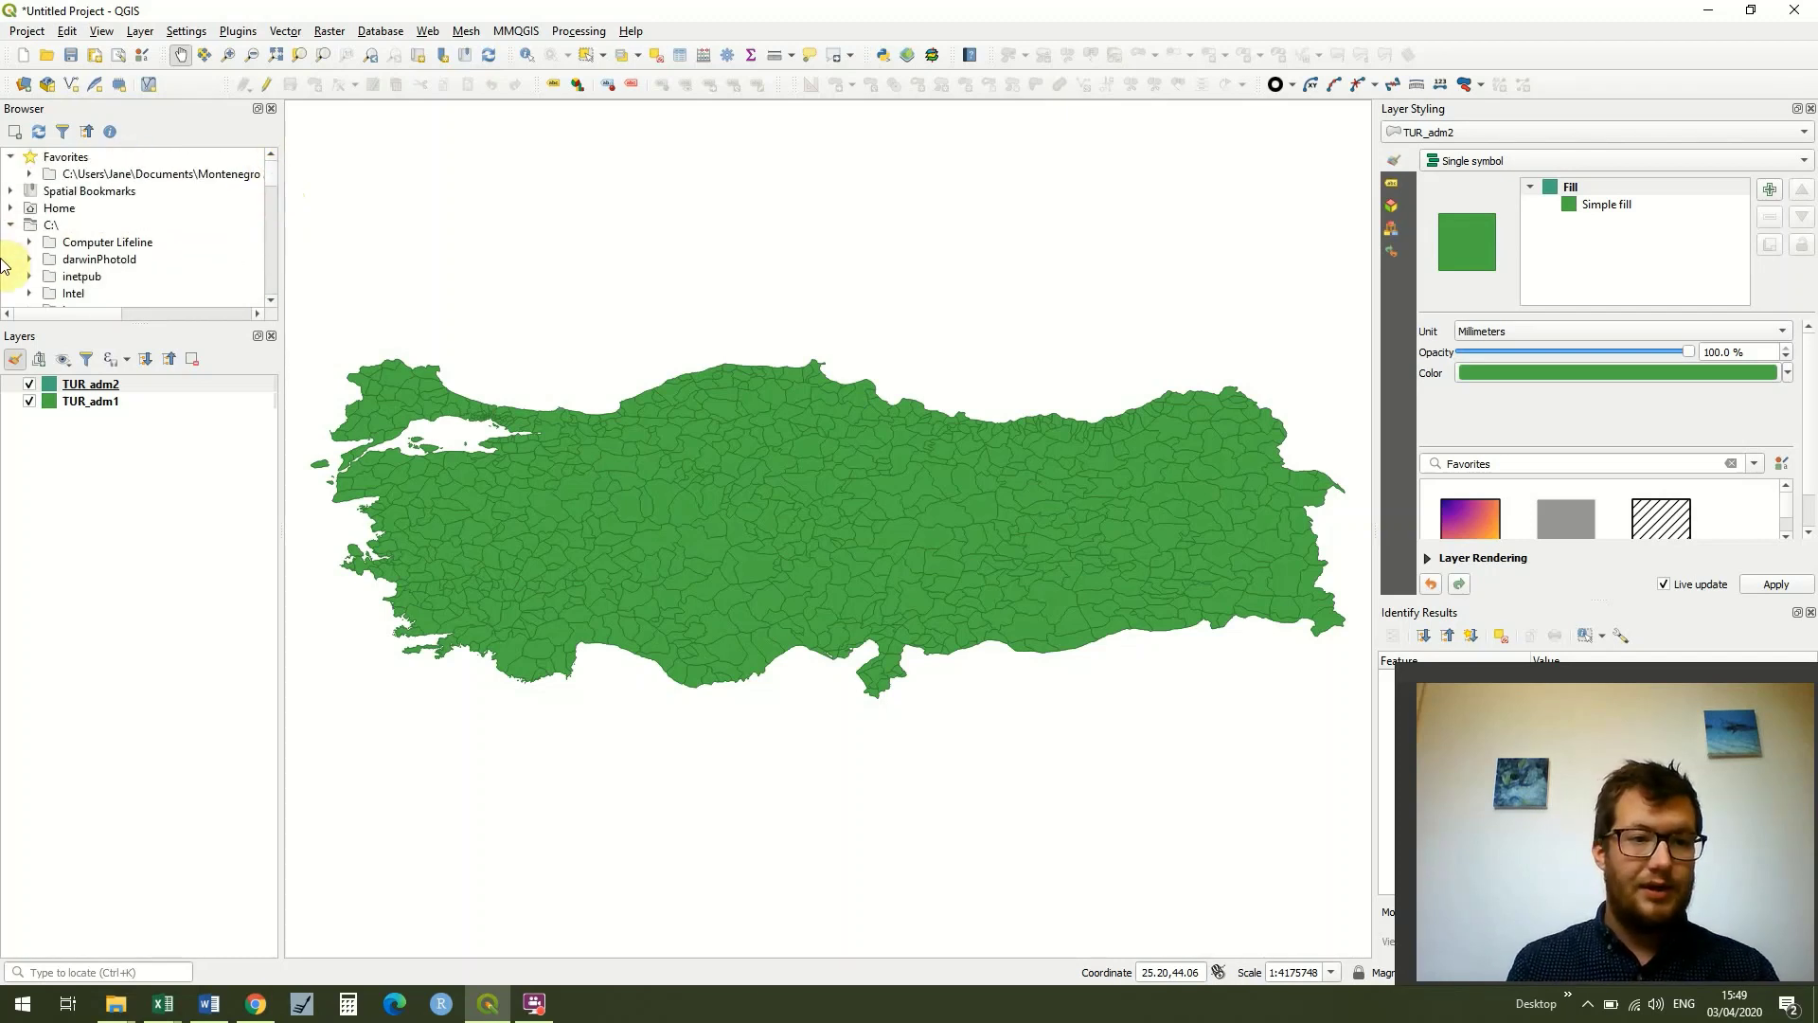
Under Favorites, open 'QGIS for everyone' > QGIS Lesson 4 to reveal the TUR_wat shapefiles.
{"action": "left_click", "coordinate": [13, 224]}
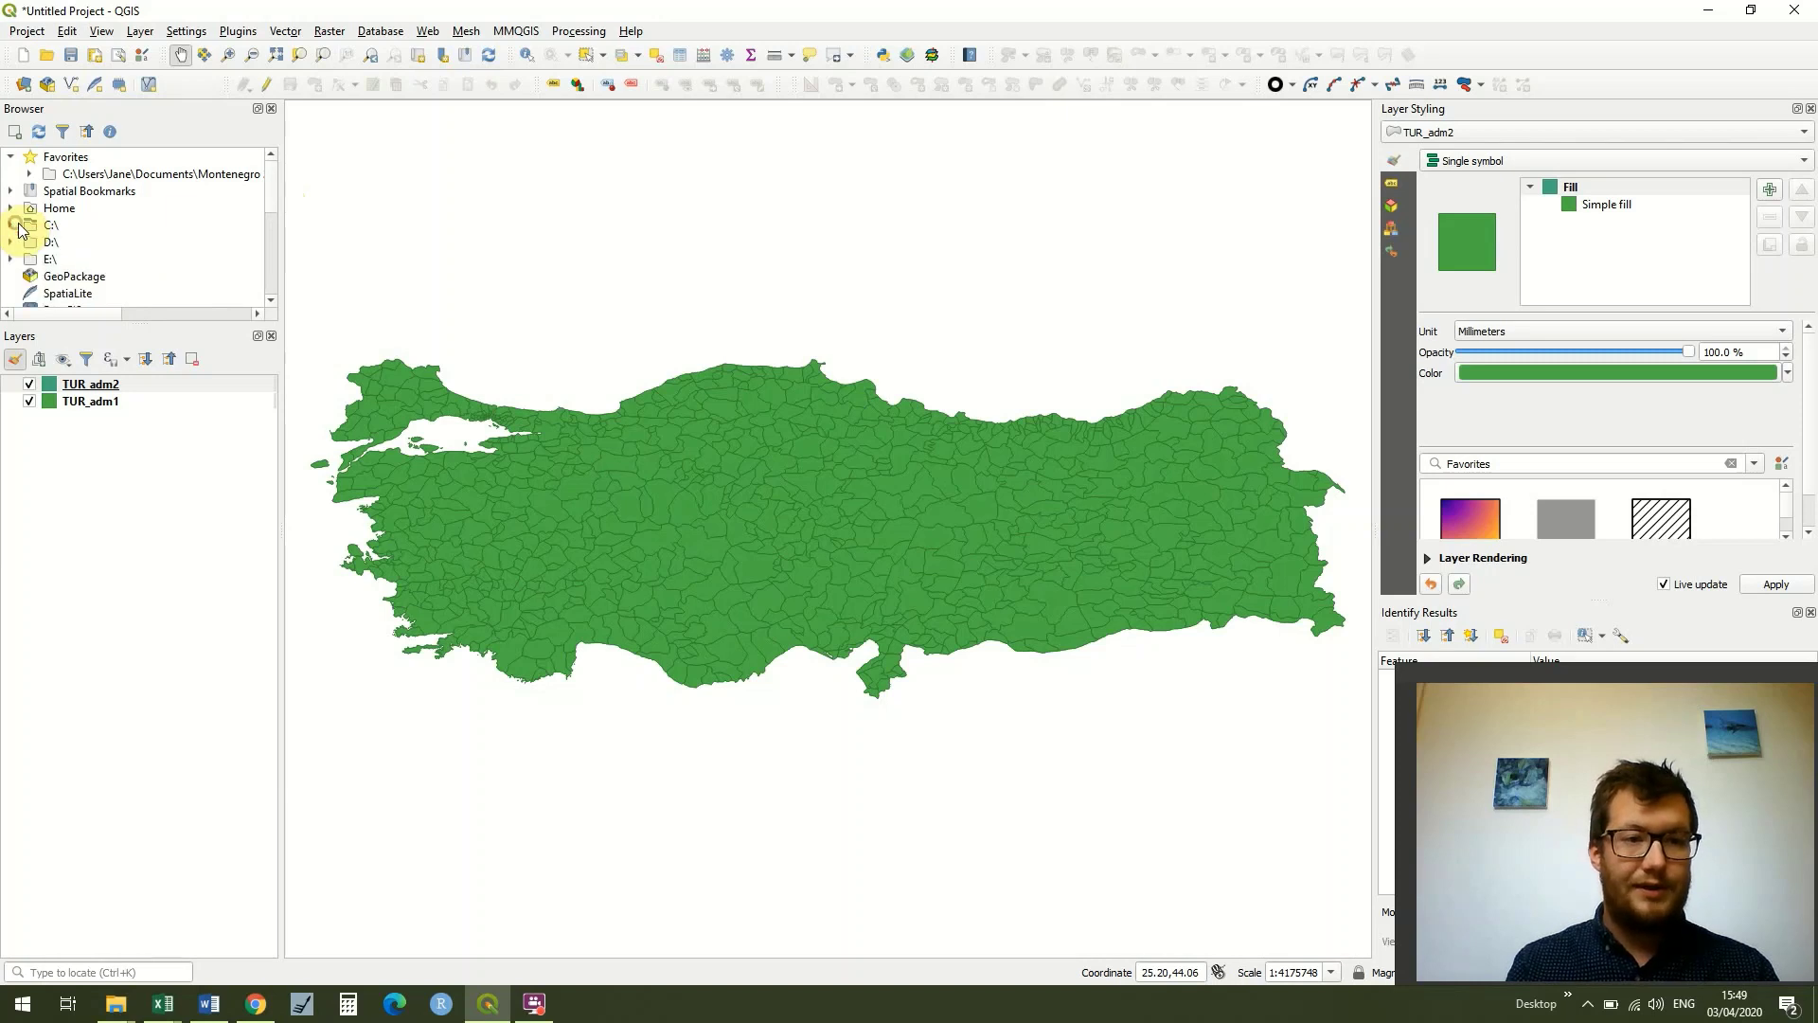
{"action": "double_click", "coordinate": [173, 175]}
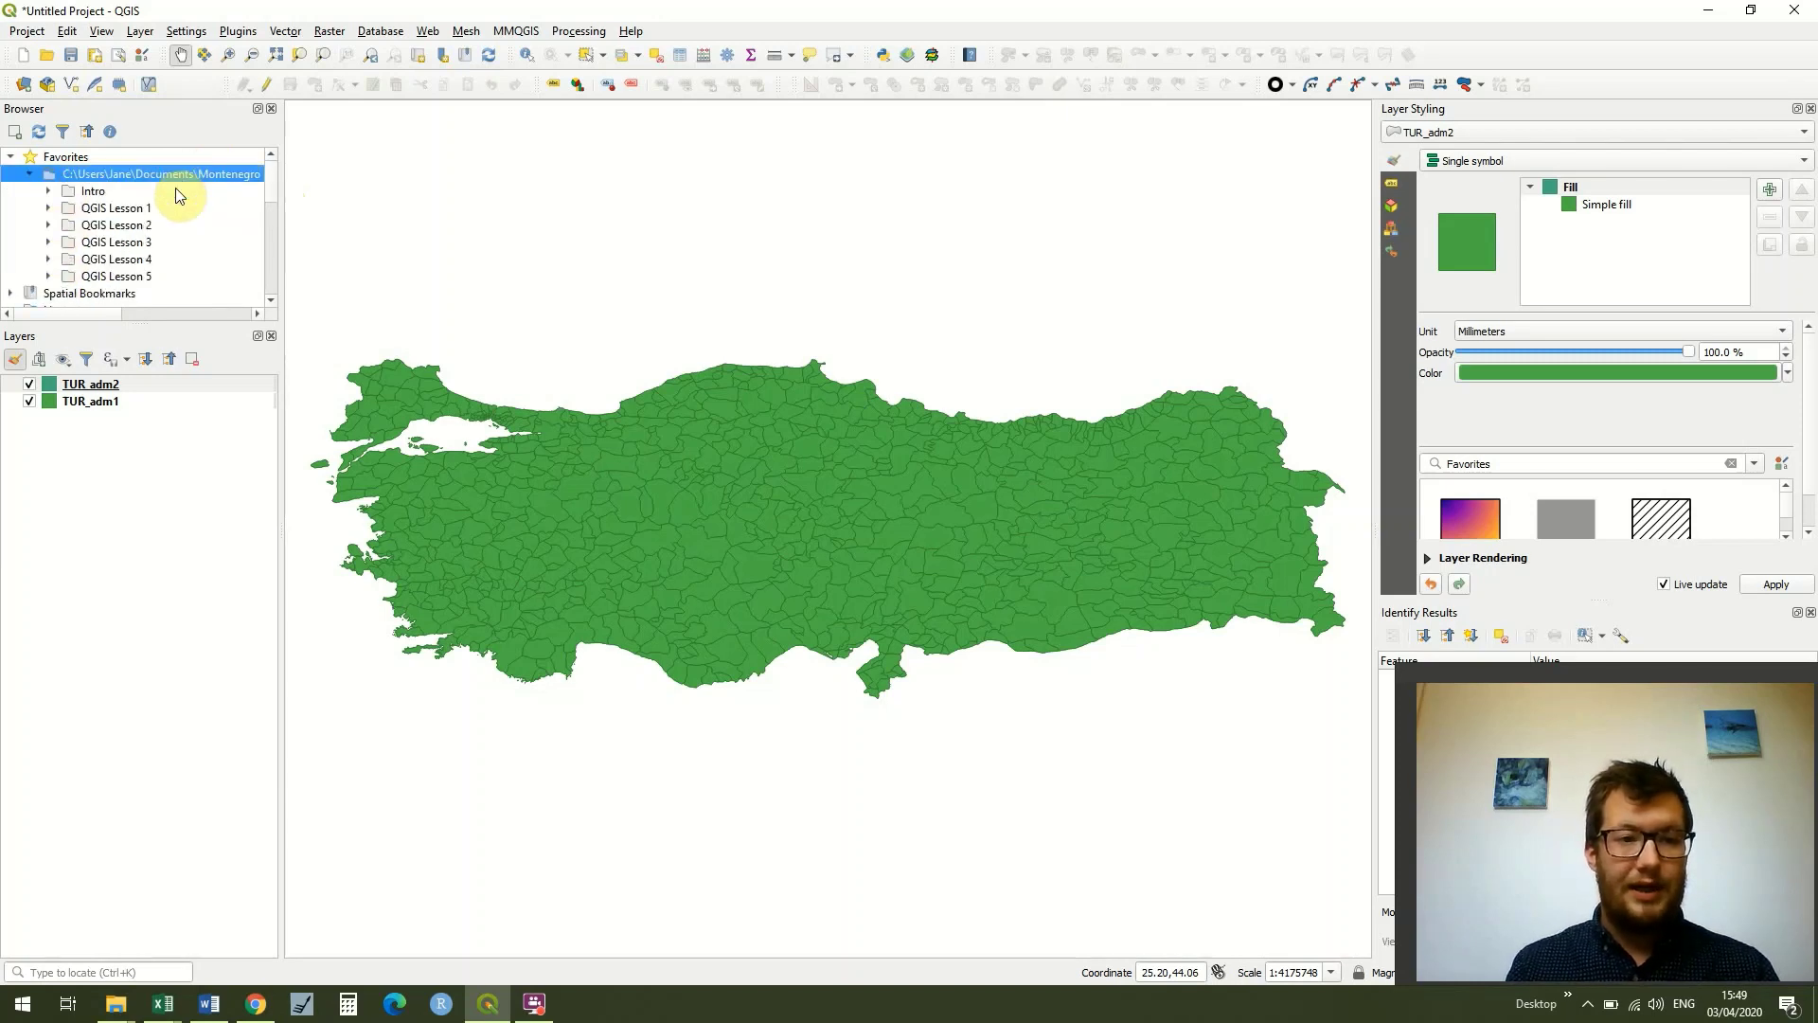
{"action": "double_click", "coordinate": [139, 261]}
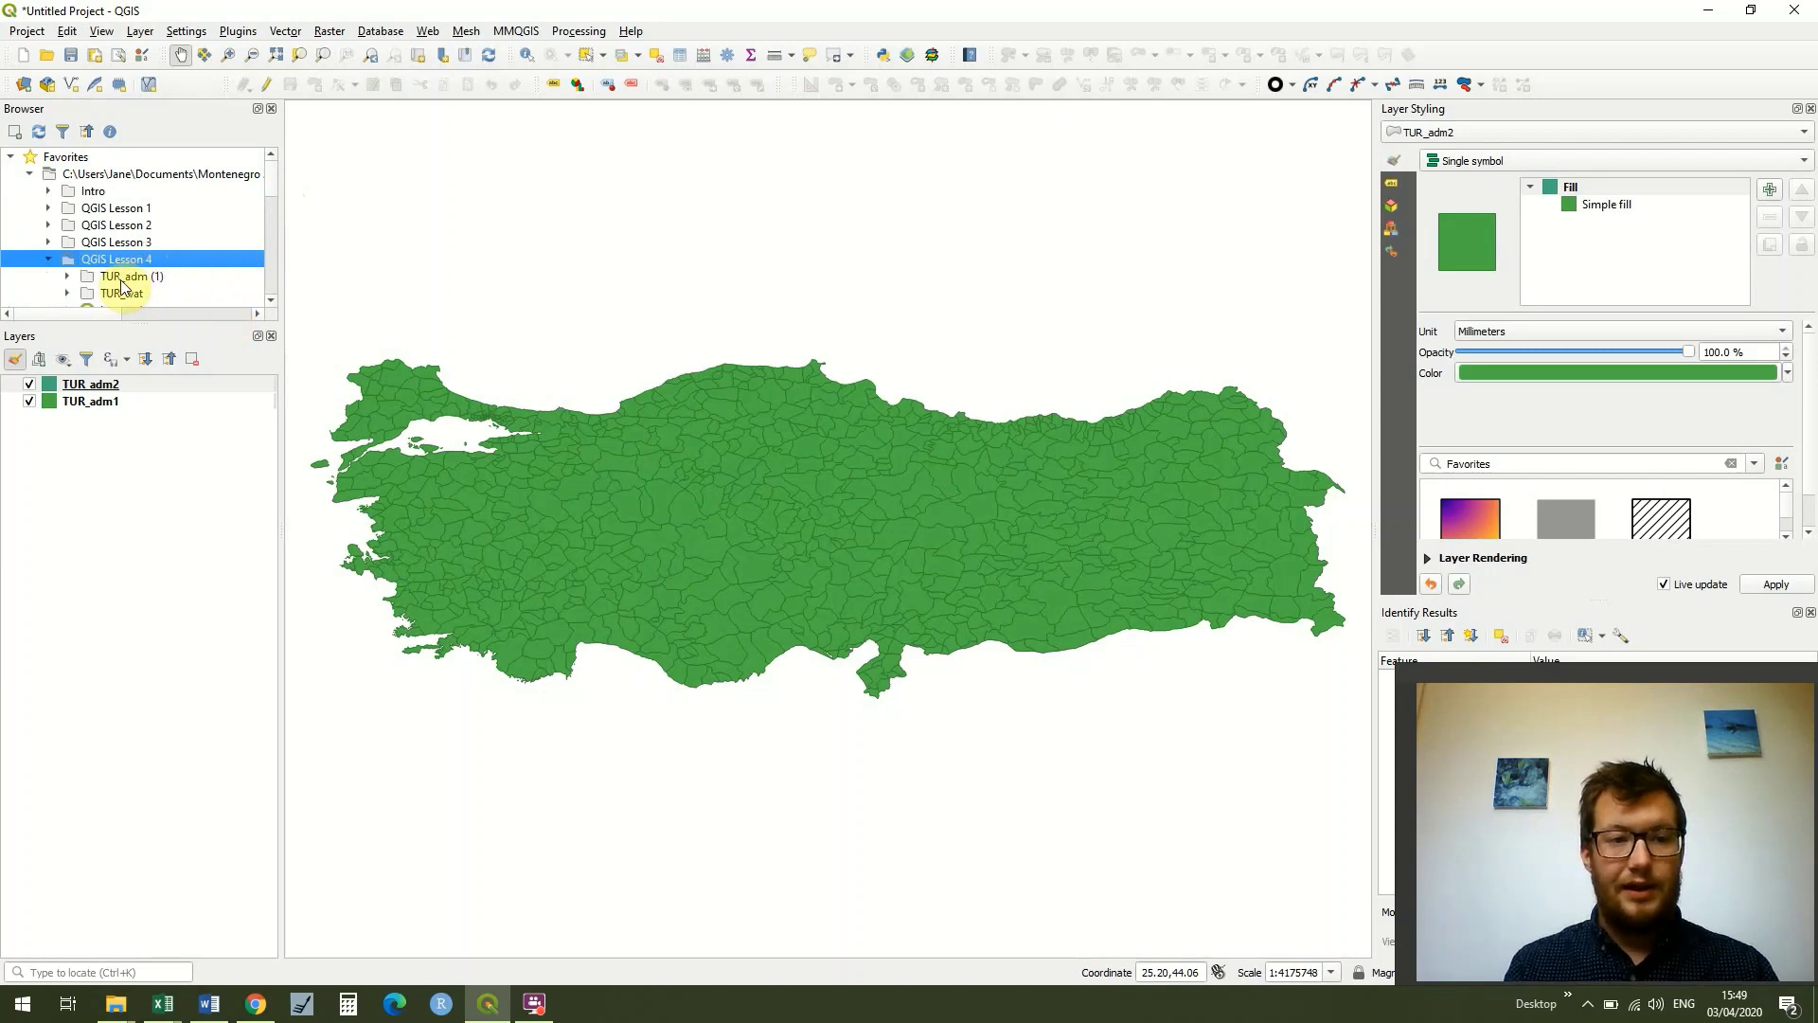
{"action": "double_click", "coordinate": [121, 278]}
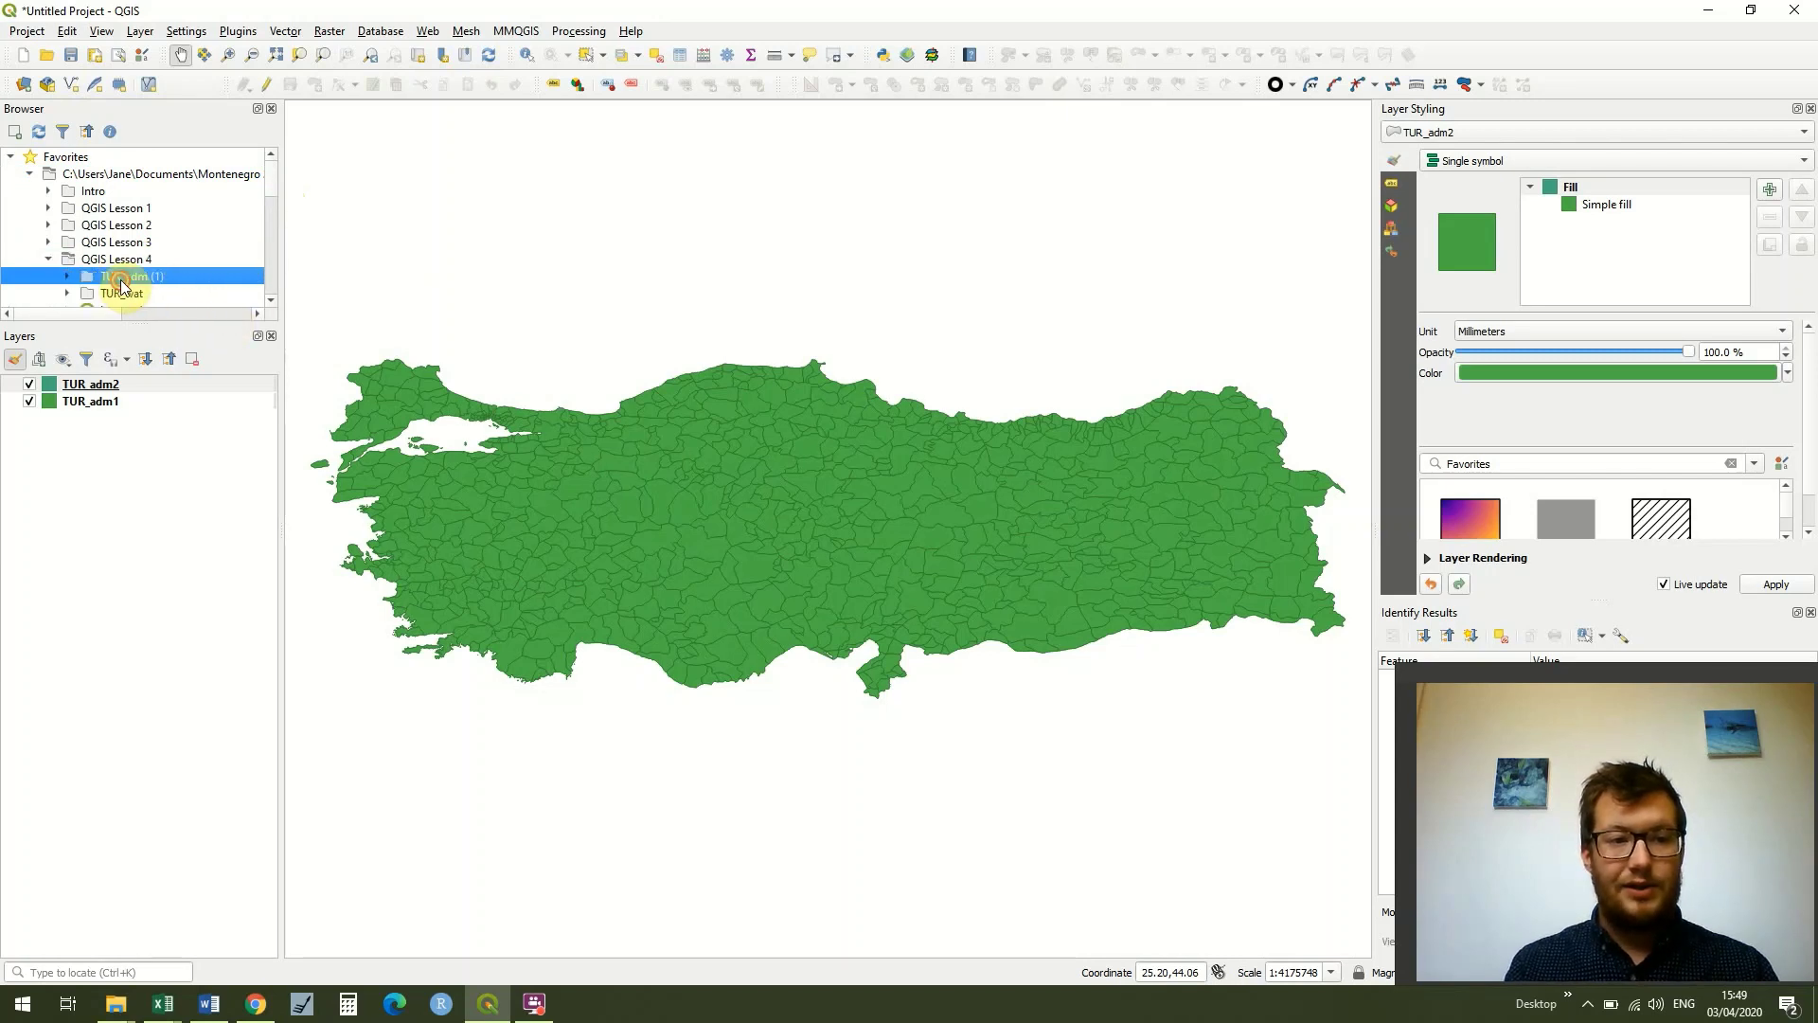
{"action": "left_click", "coordinate": [67, 276]}
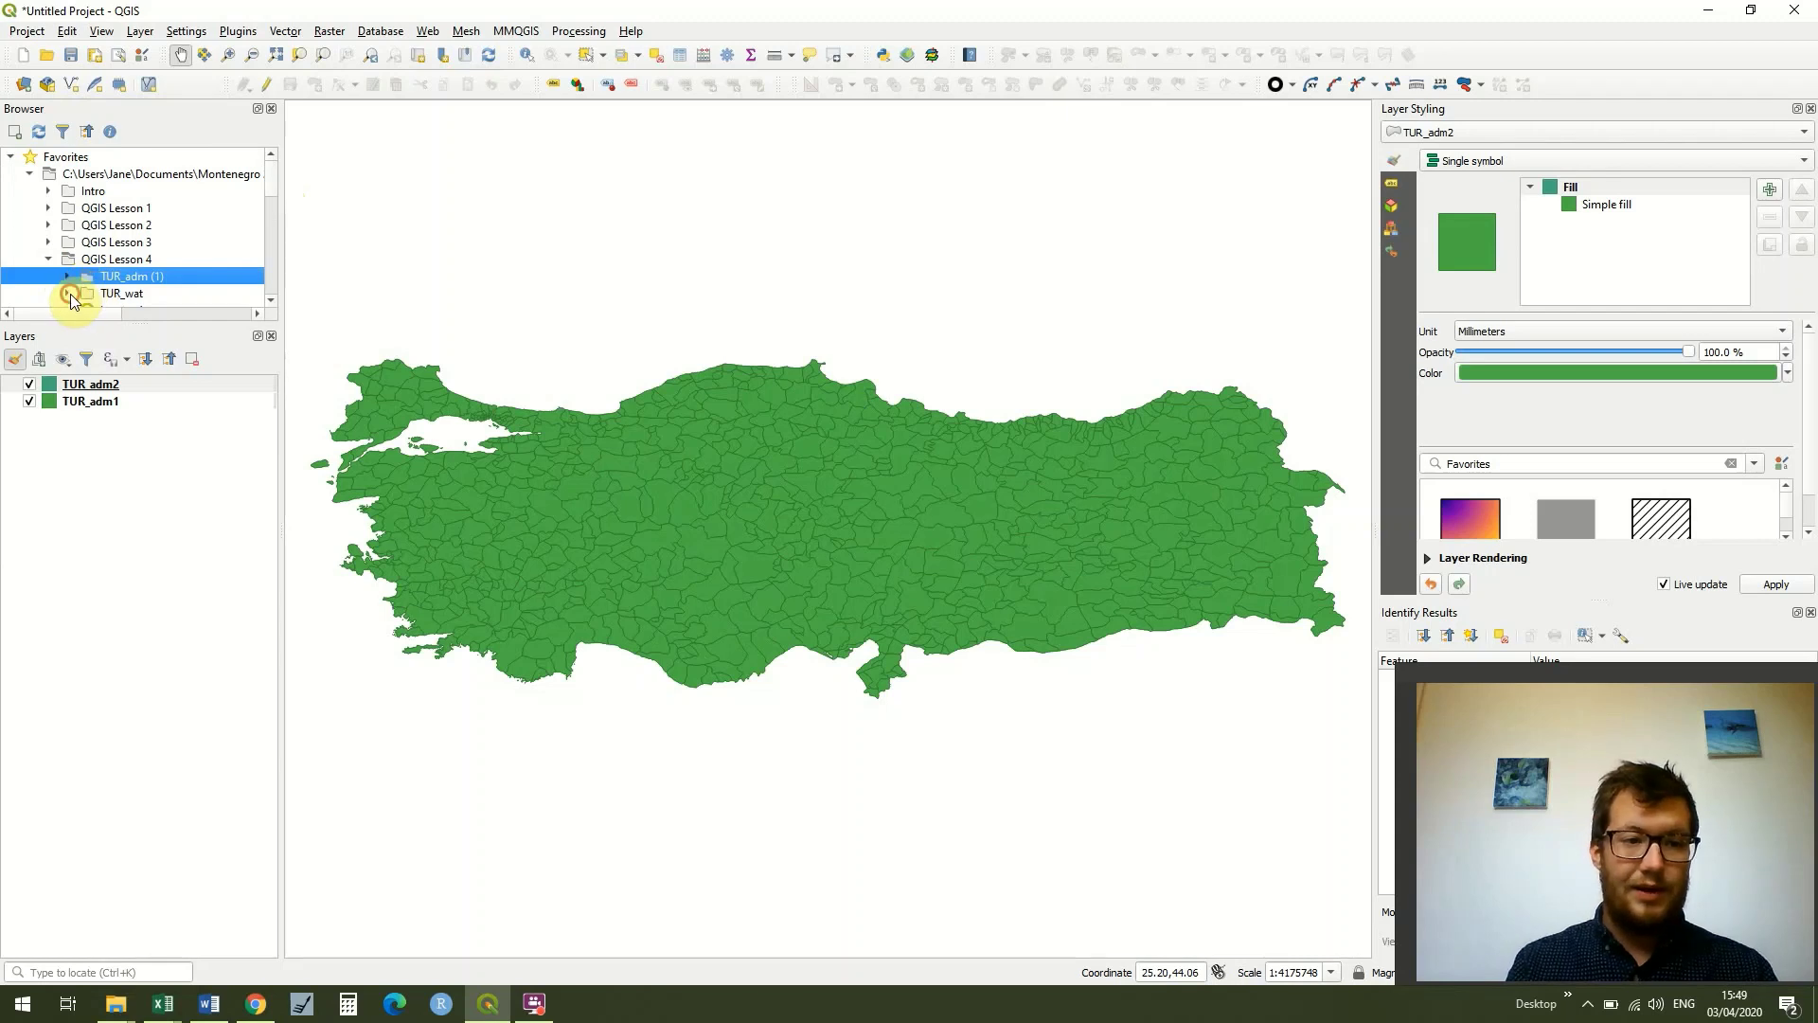
{"action": "scroll", "coordinate": [271, 295], "scroll_direction": "down", "scroll_amount": 2}
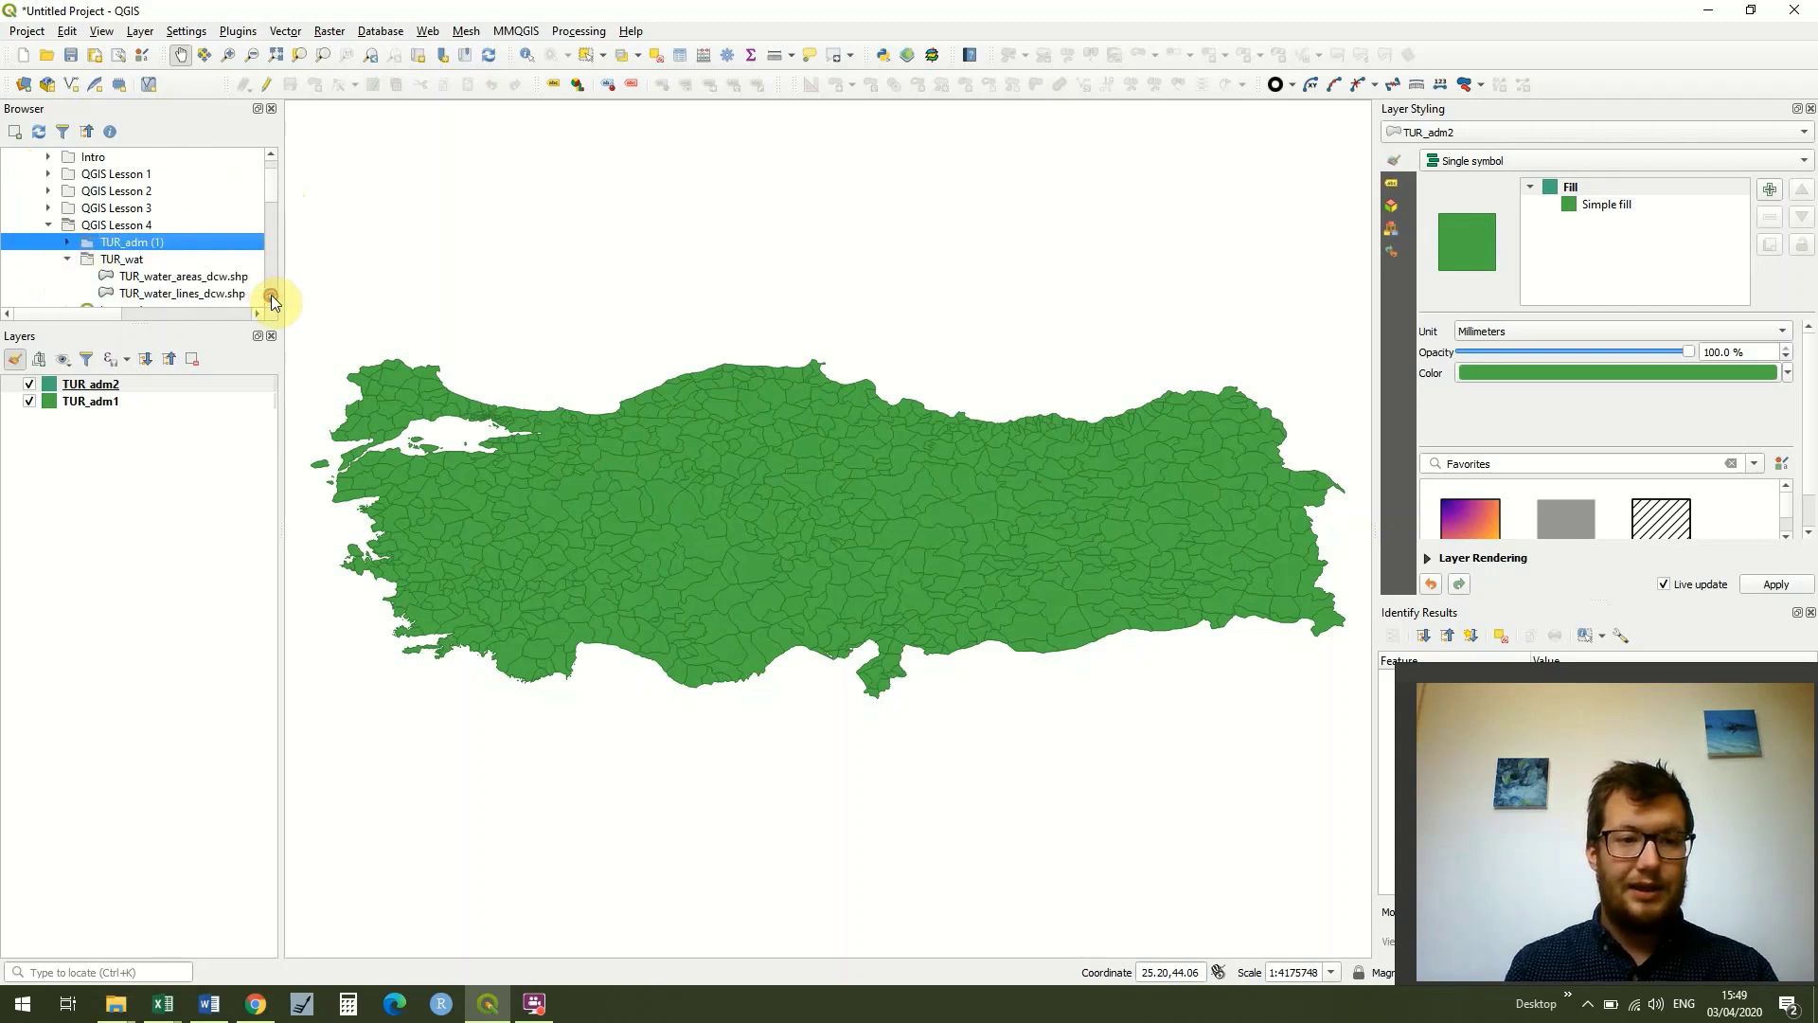
Drag TUR_water_areas_dcw.shp and TUR_water_lines_dcw.shp onto the map canvas.
{"action": "left_click_drag", "start_coordinate": [152, 242], "coordinate": [647, 517]}
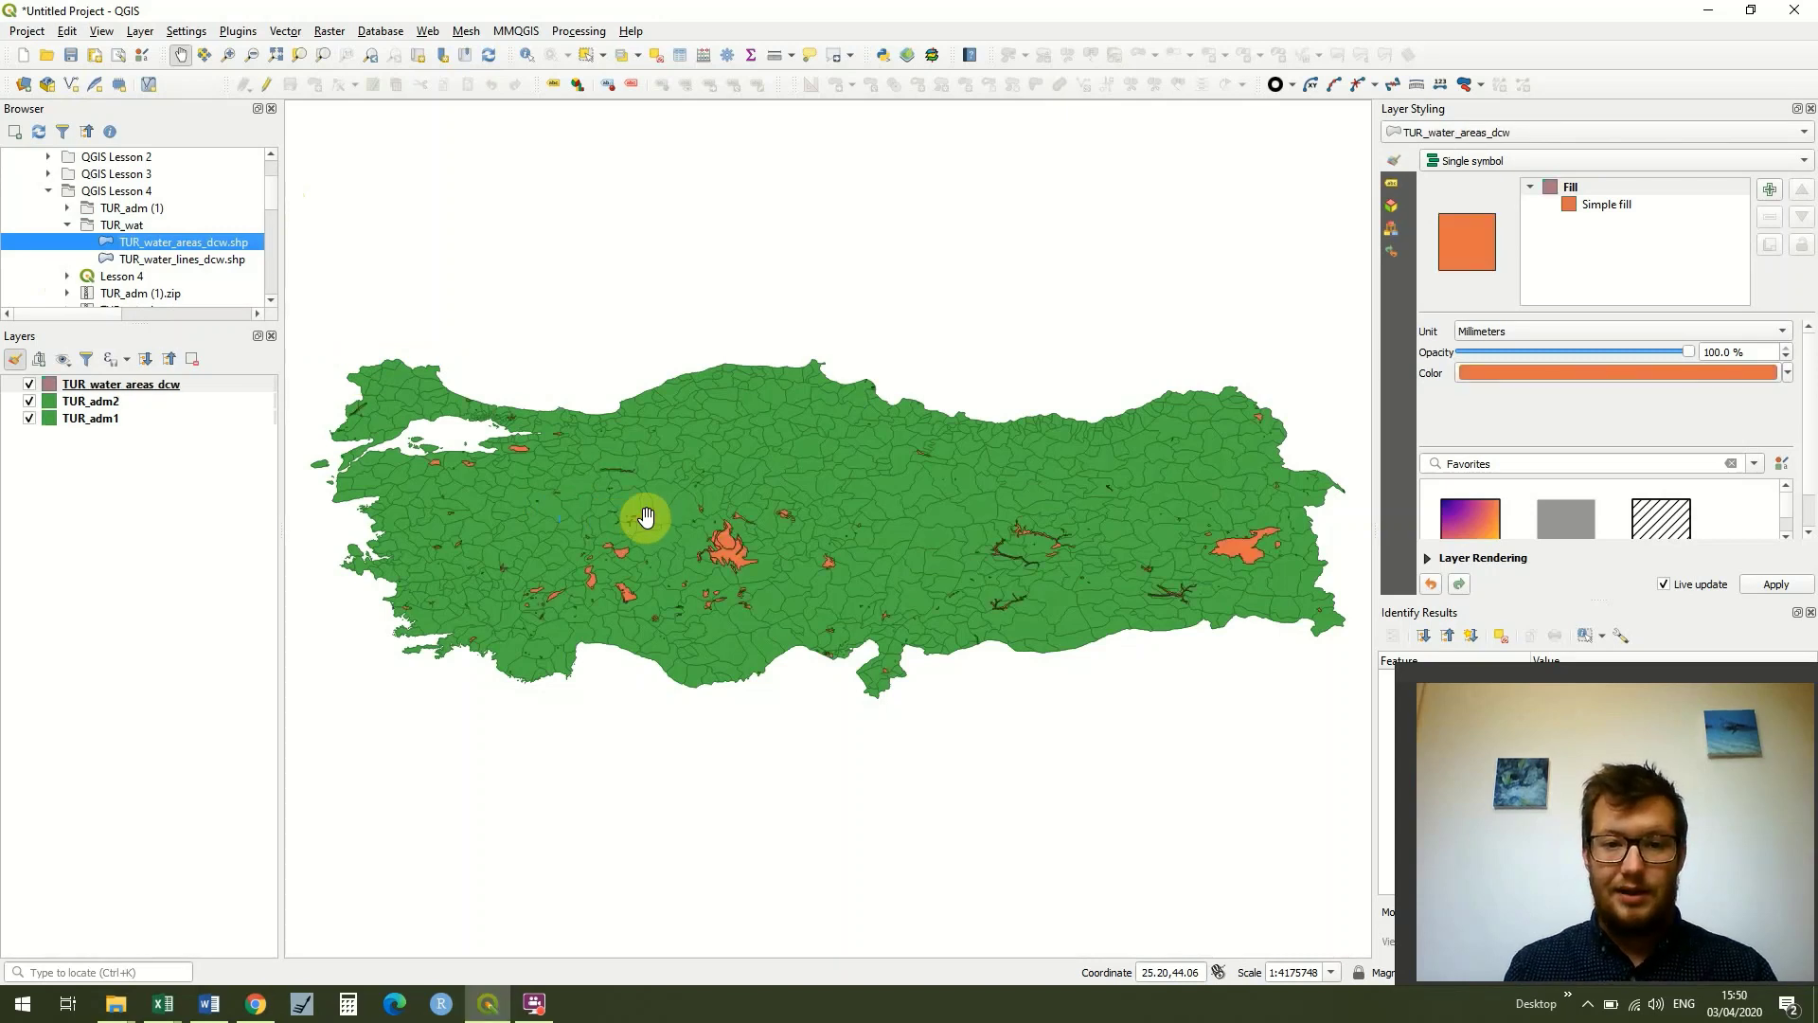
{"action": "left_click_drag", "start_coordinate": [156, 260], "coordinate": [527, 553]}
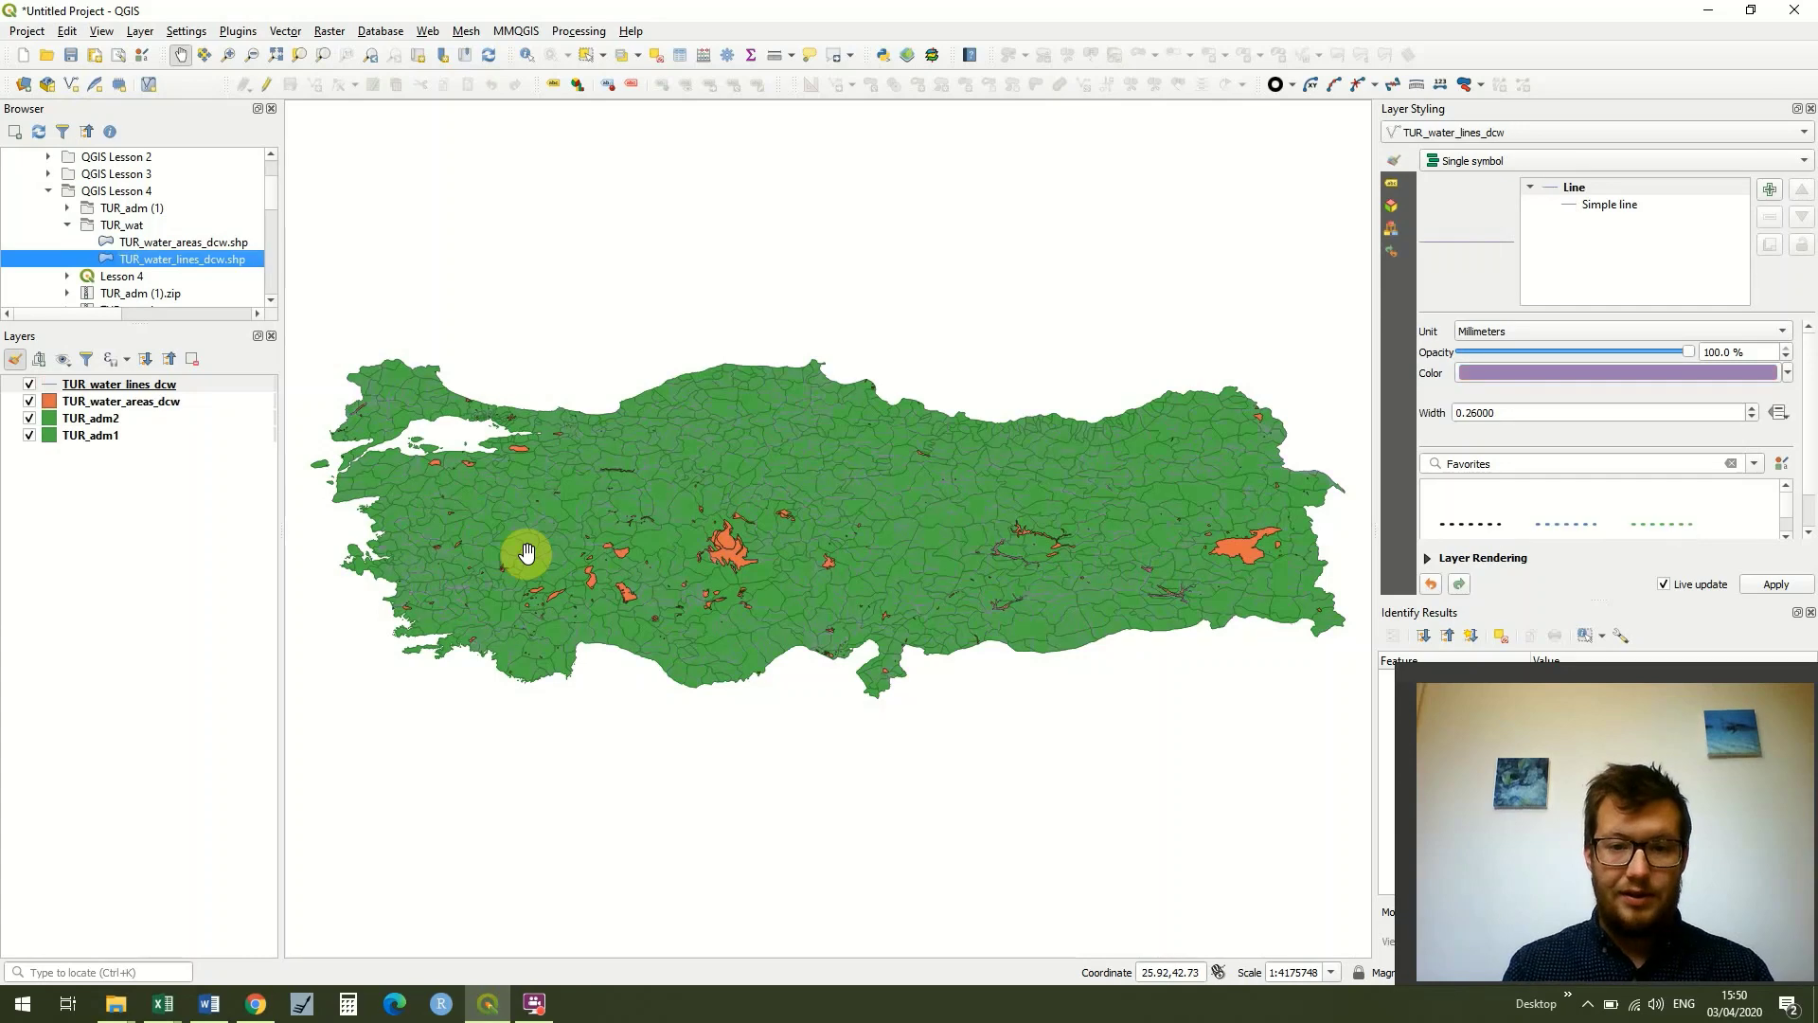
{"action": "left_click", "coordinate": [53, 387]}
Apply the 'simple blue line' symbol, 0.66 wide, to TUR_water_lines_dcw.
{"action": "double_click", "coordinate": [52, 388]}
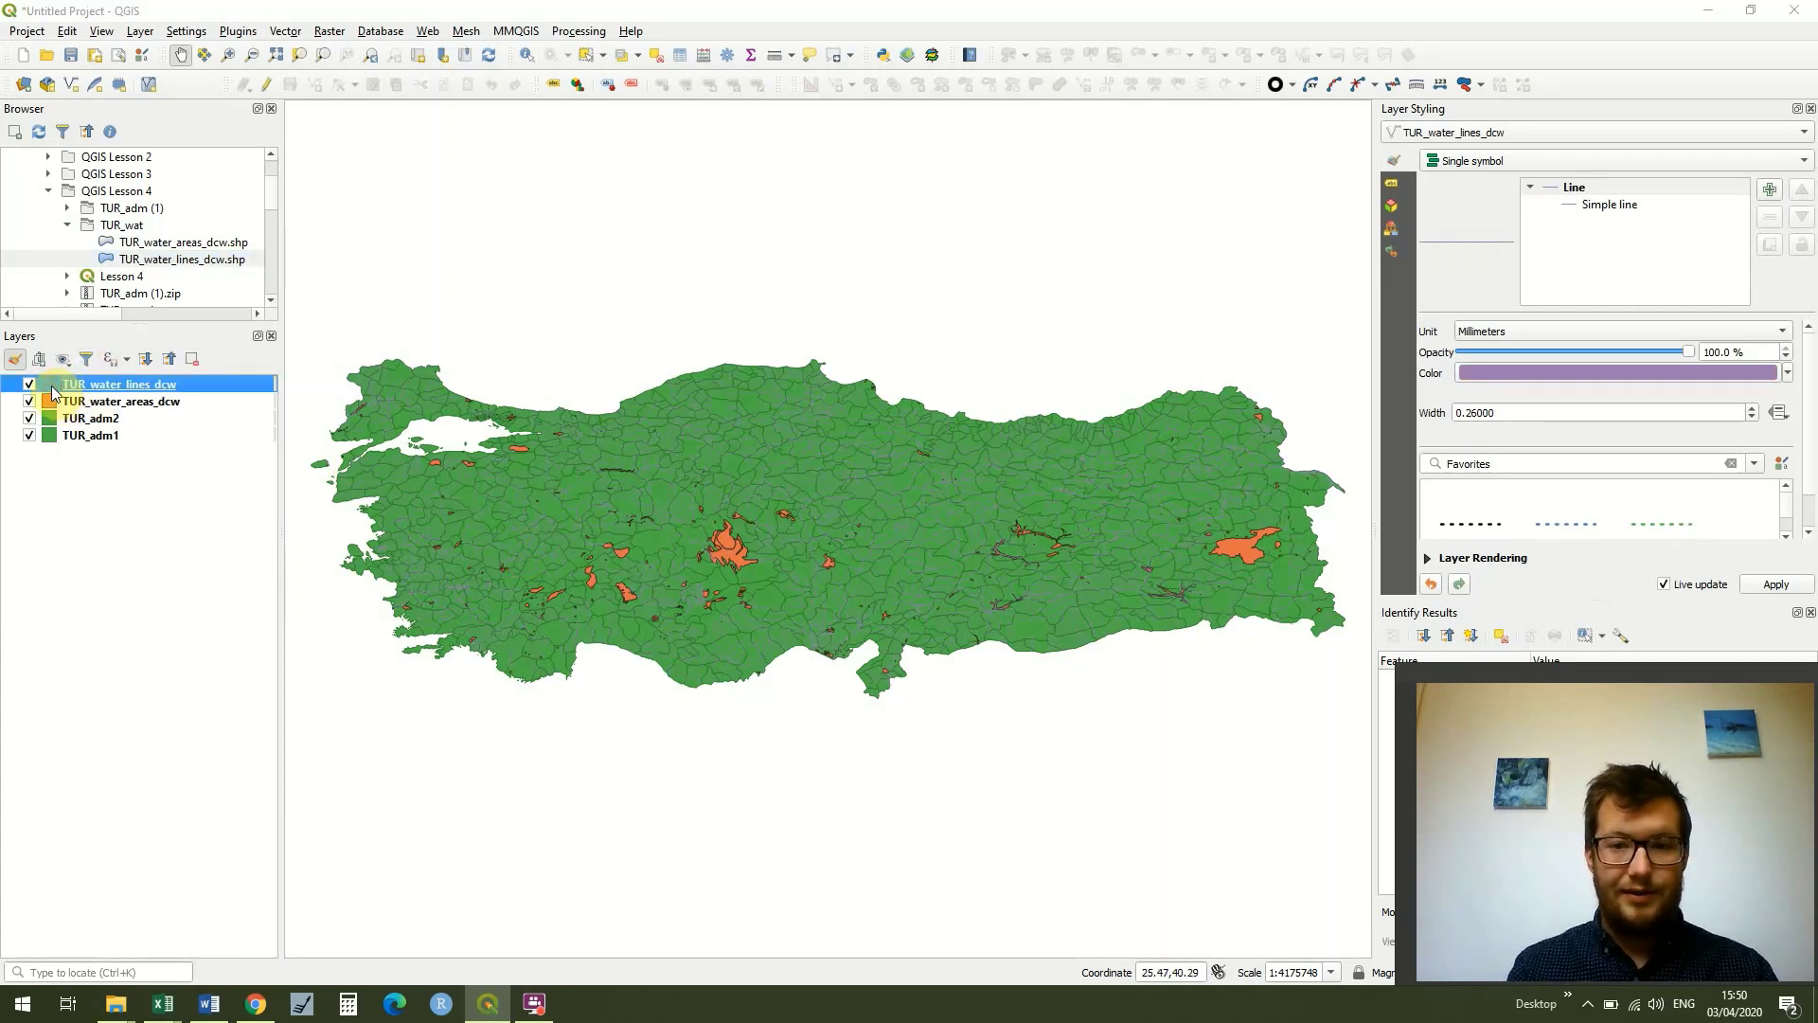
{"action": "left_click", "coordinate": [978, 519]}
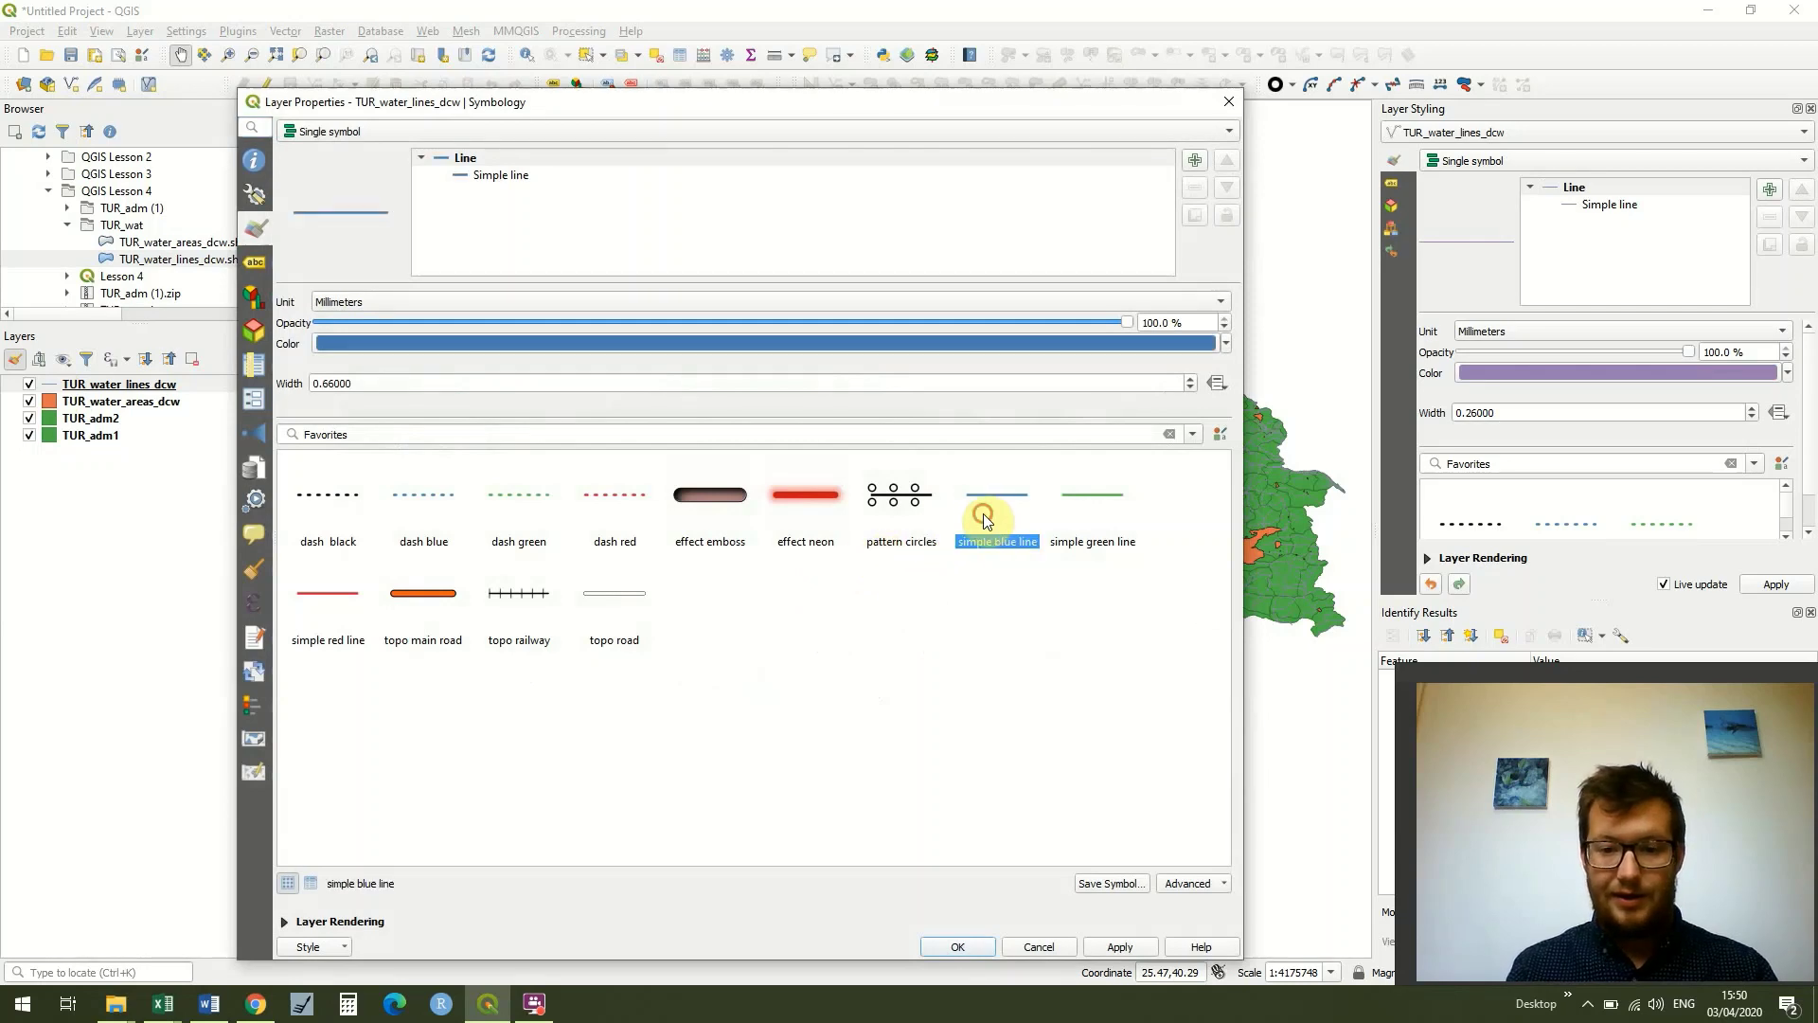
{"action": "left_click", "coordinate": [1119, 947]}
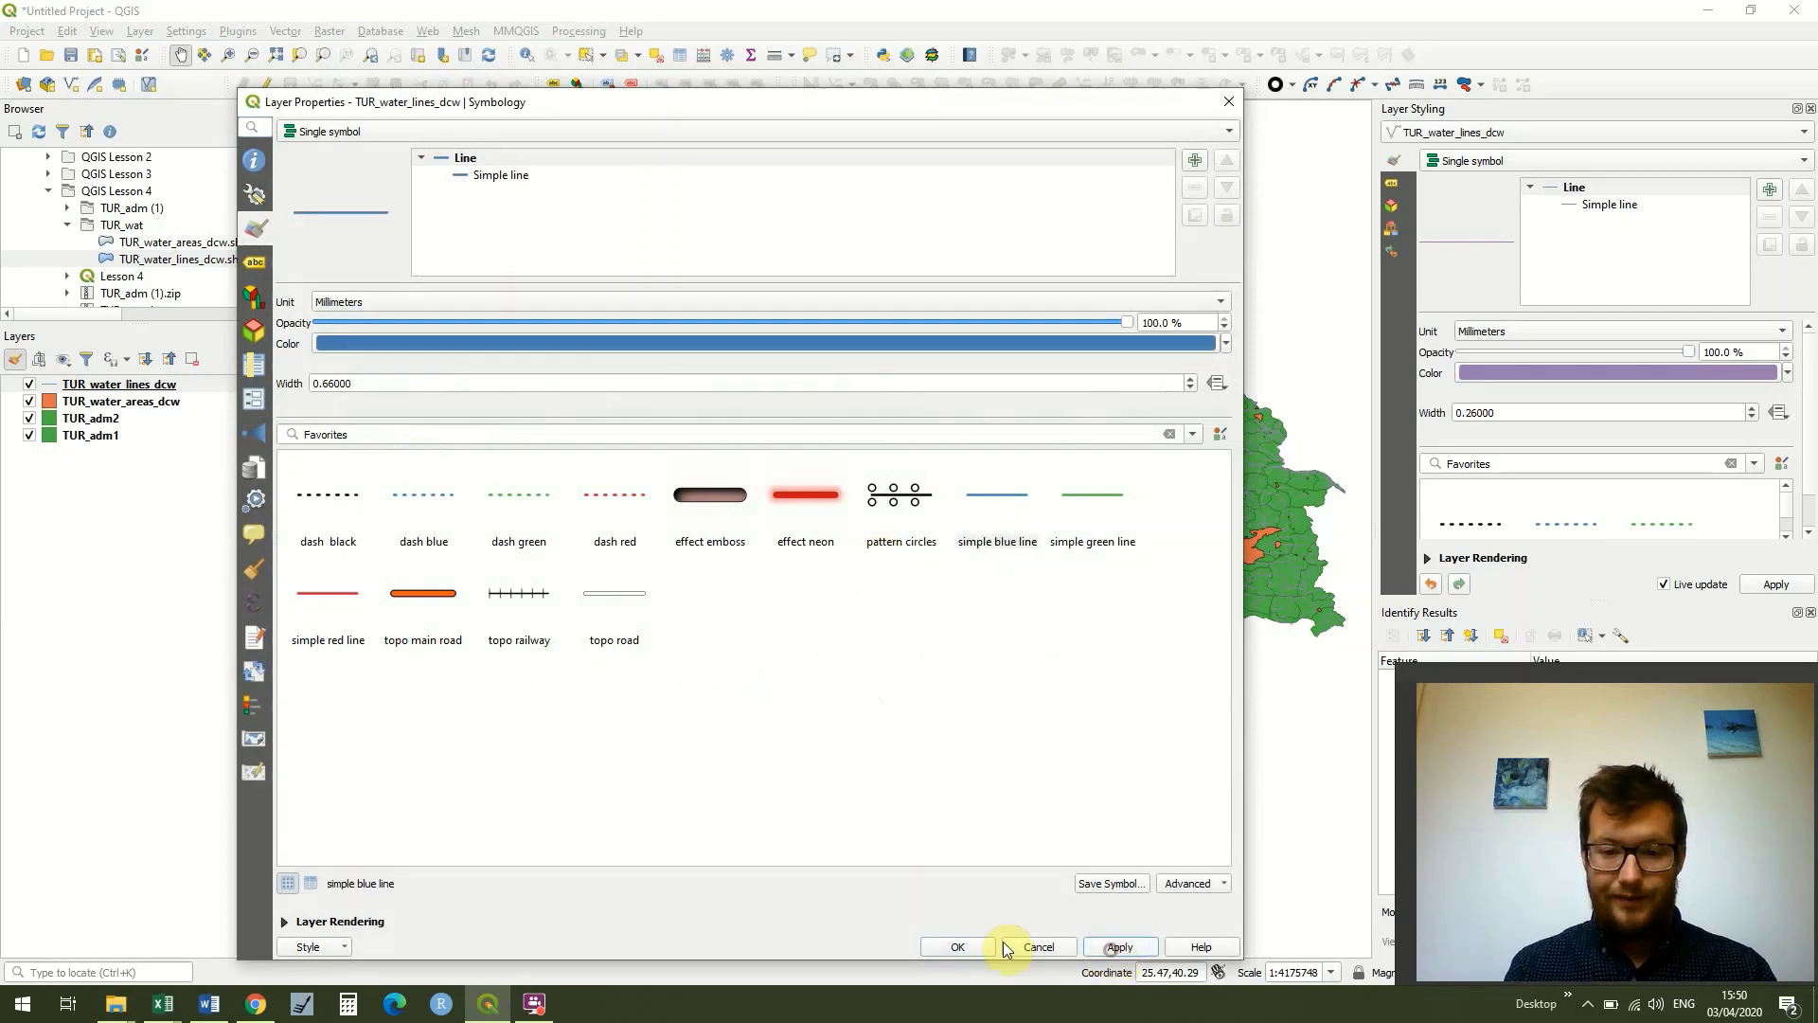
{"action": "left_click", "coordinate": [954, 948]}
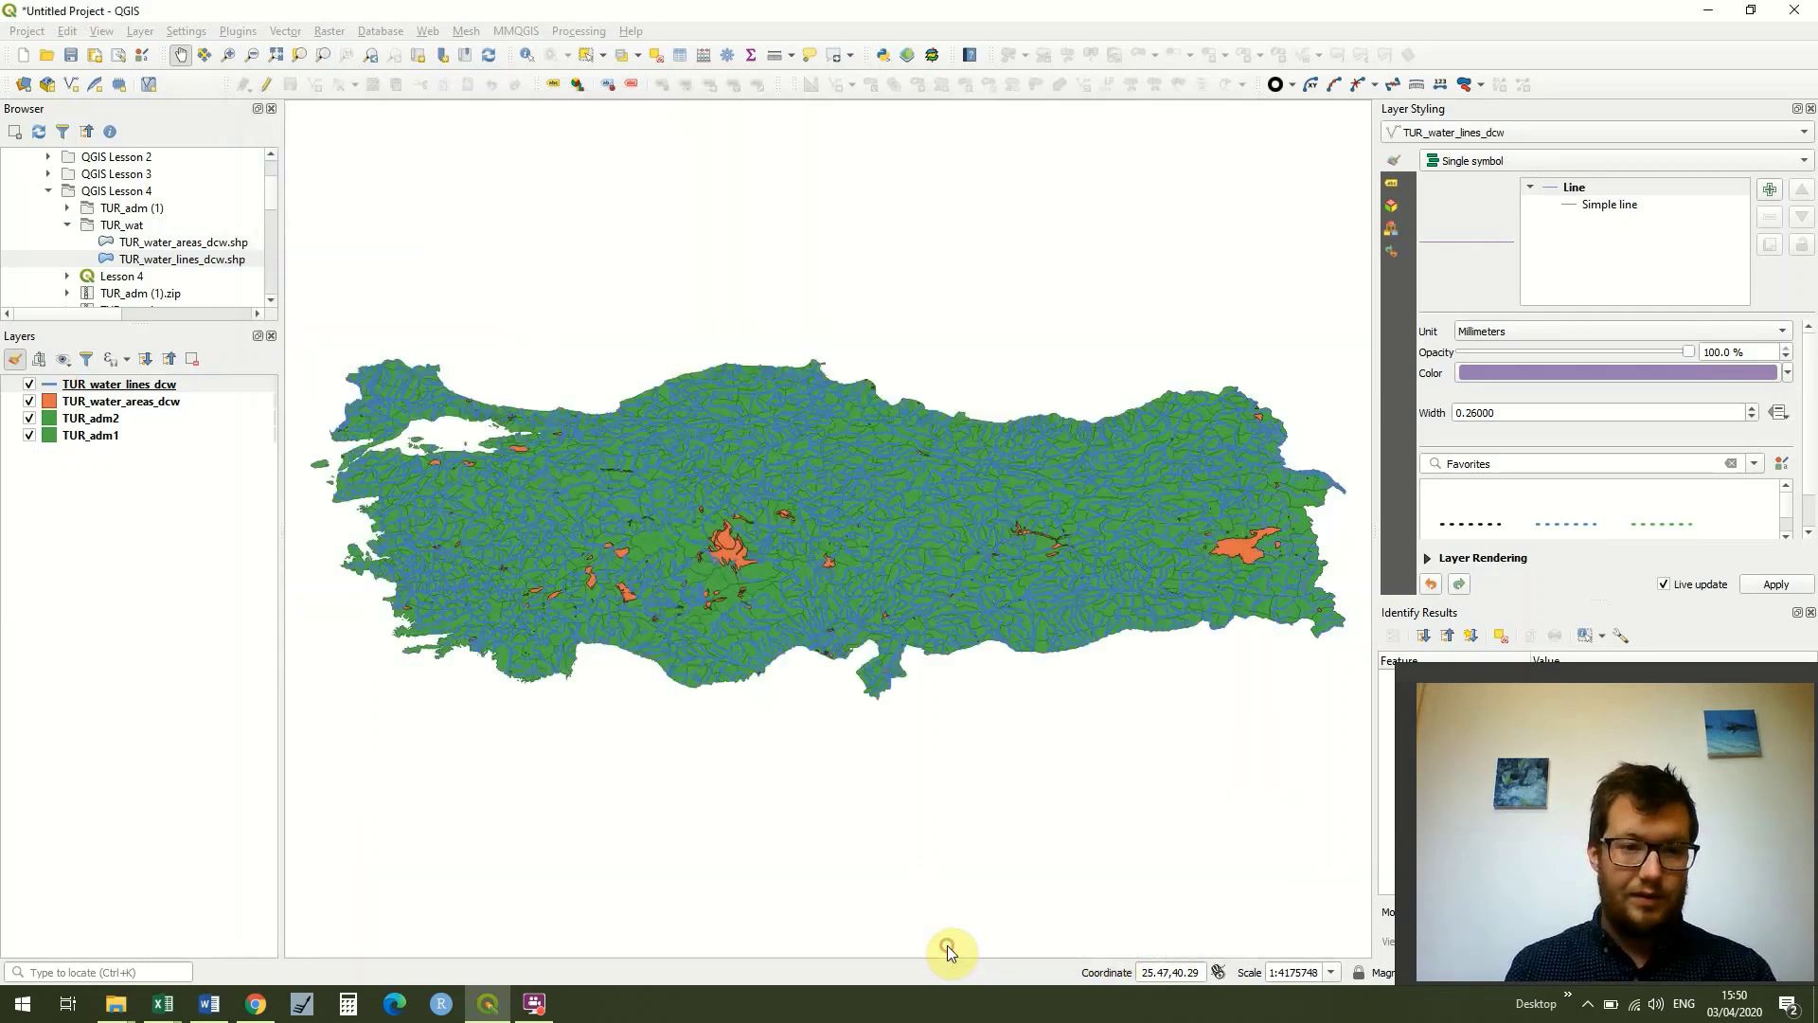
{"action": "left_click", "coordinate": [54, 404]}
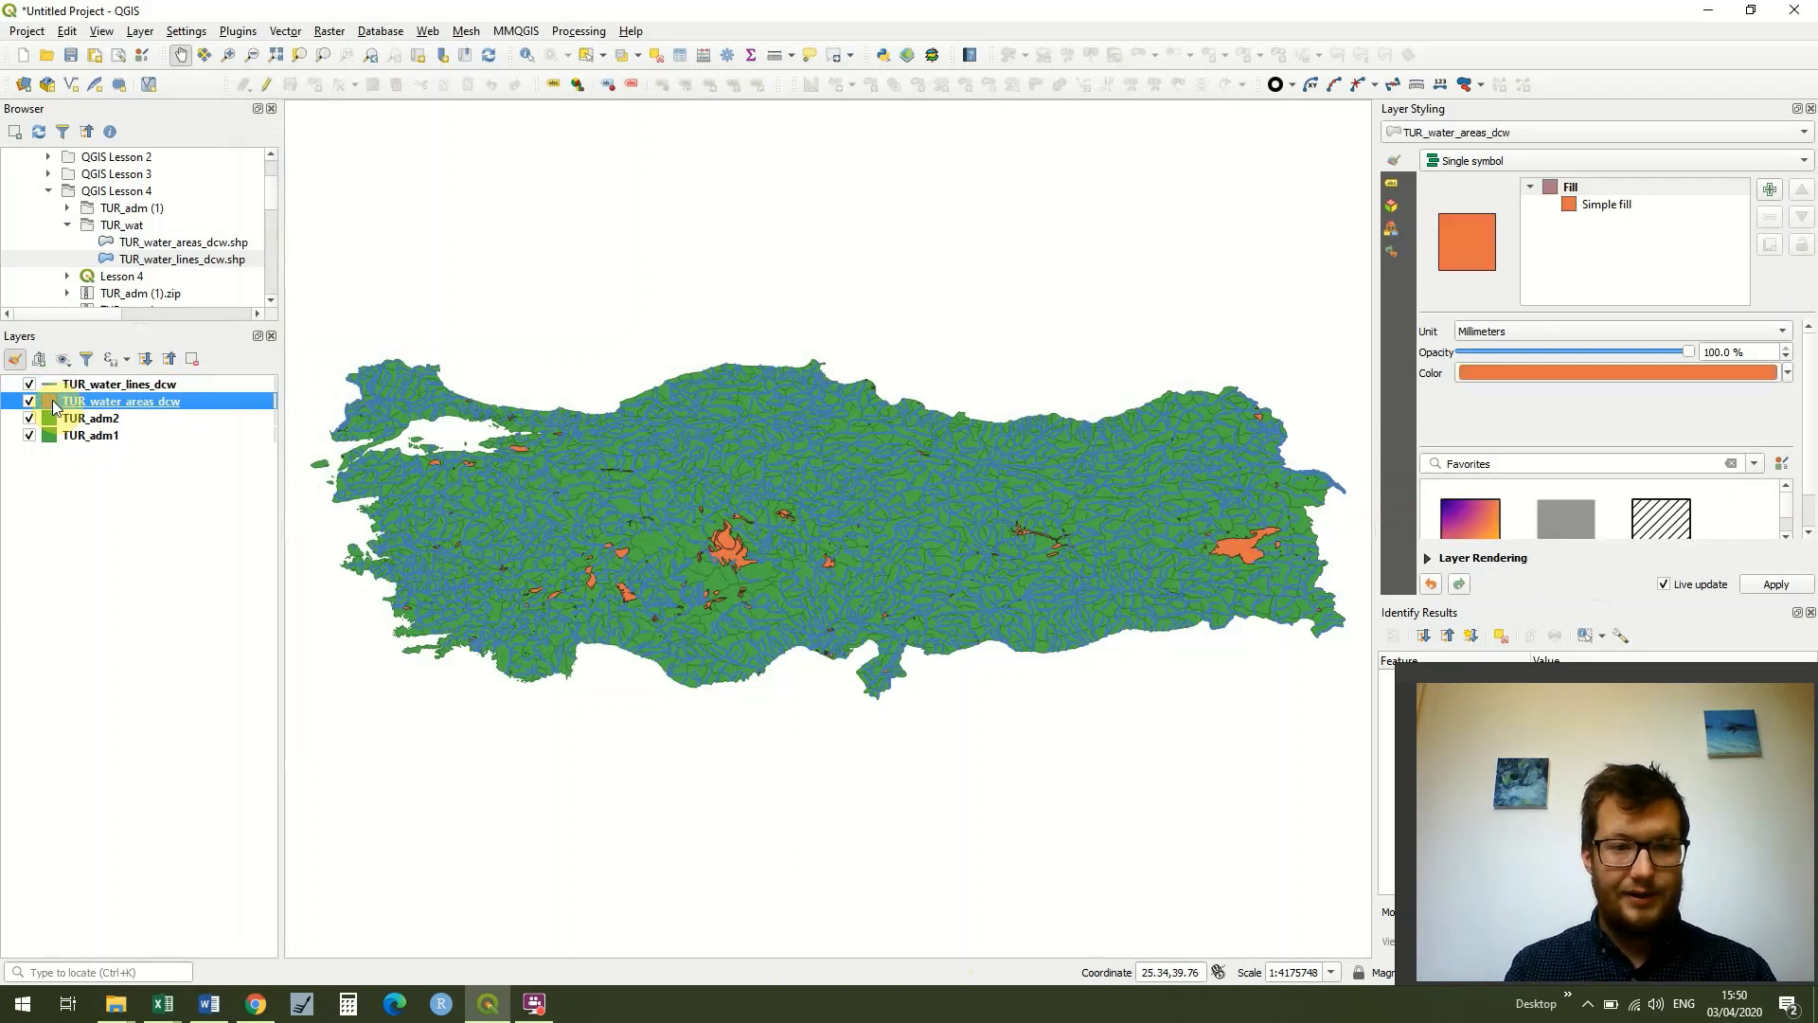
Apply 'simple blue fill' to TUR_water_areas_dcw, replacing its orange.
{"action": "double_click", "coordinate": [53, 399]}
{"action": "left_click", "coordinate": [547, 620]}
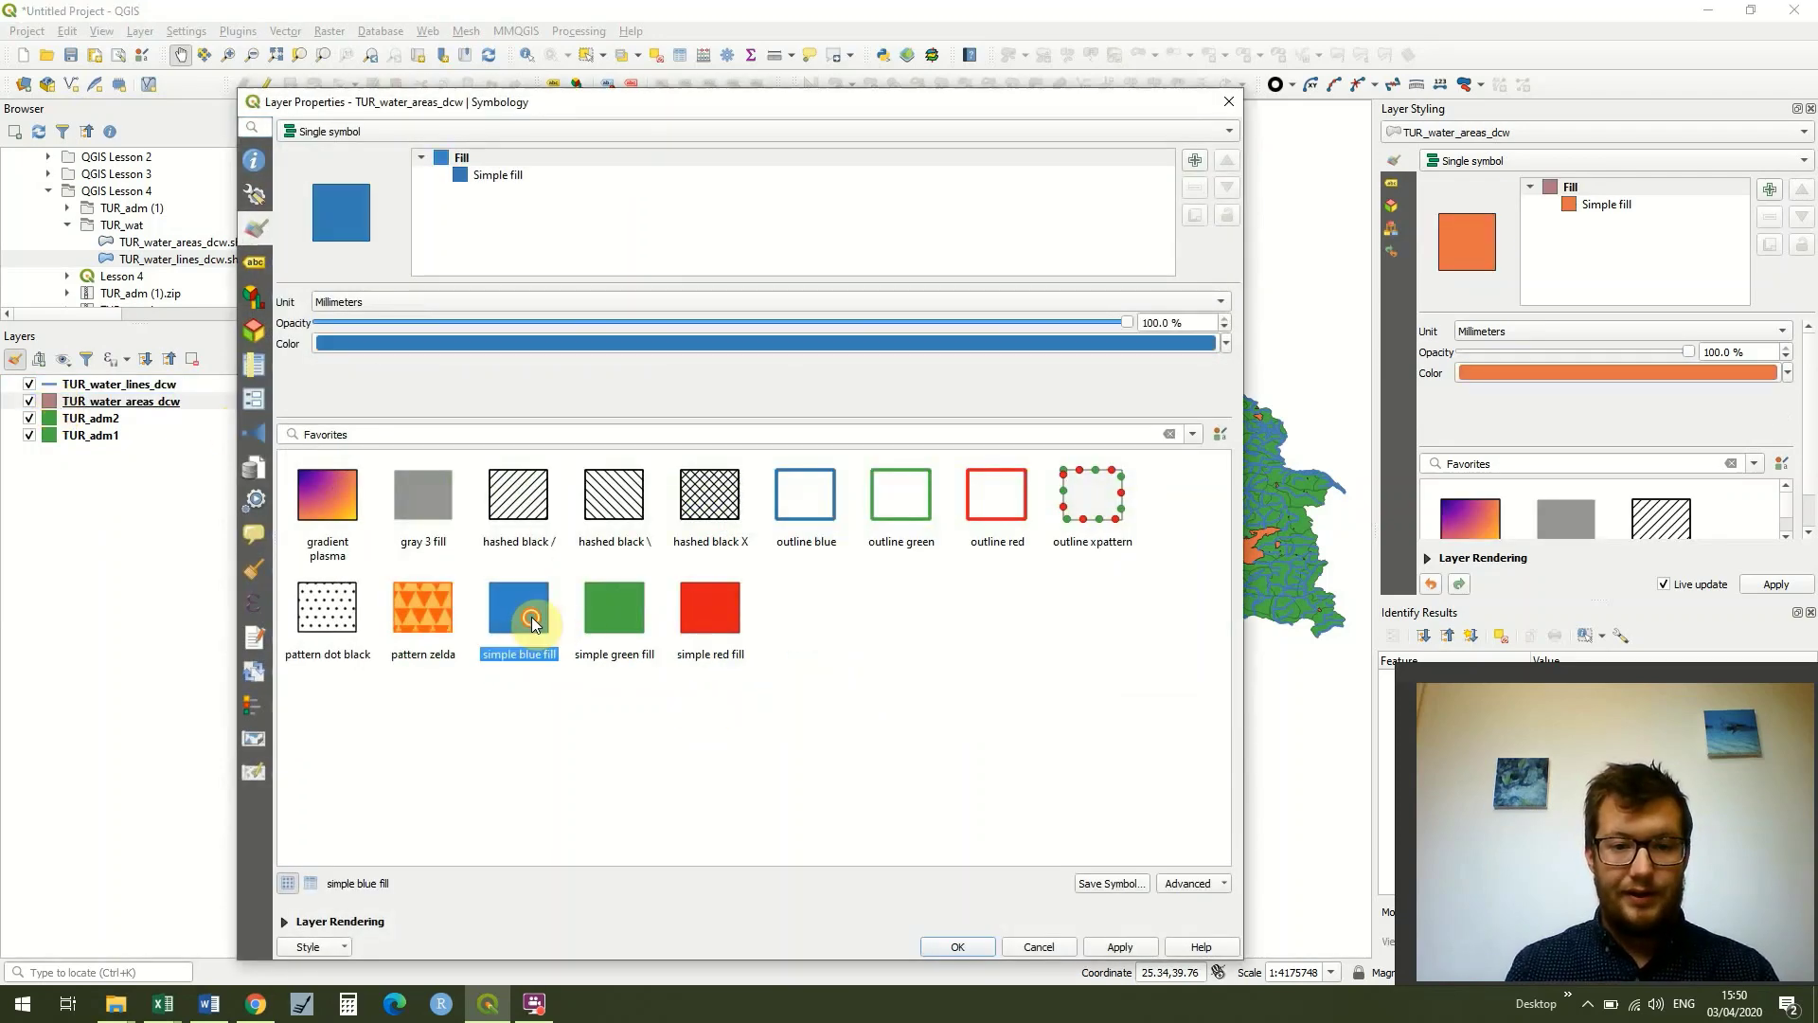
{"action": "left_click", "coordinate": [1130, 946]}
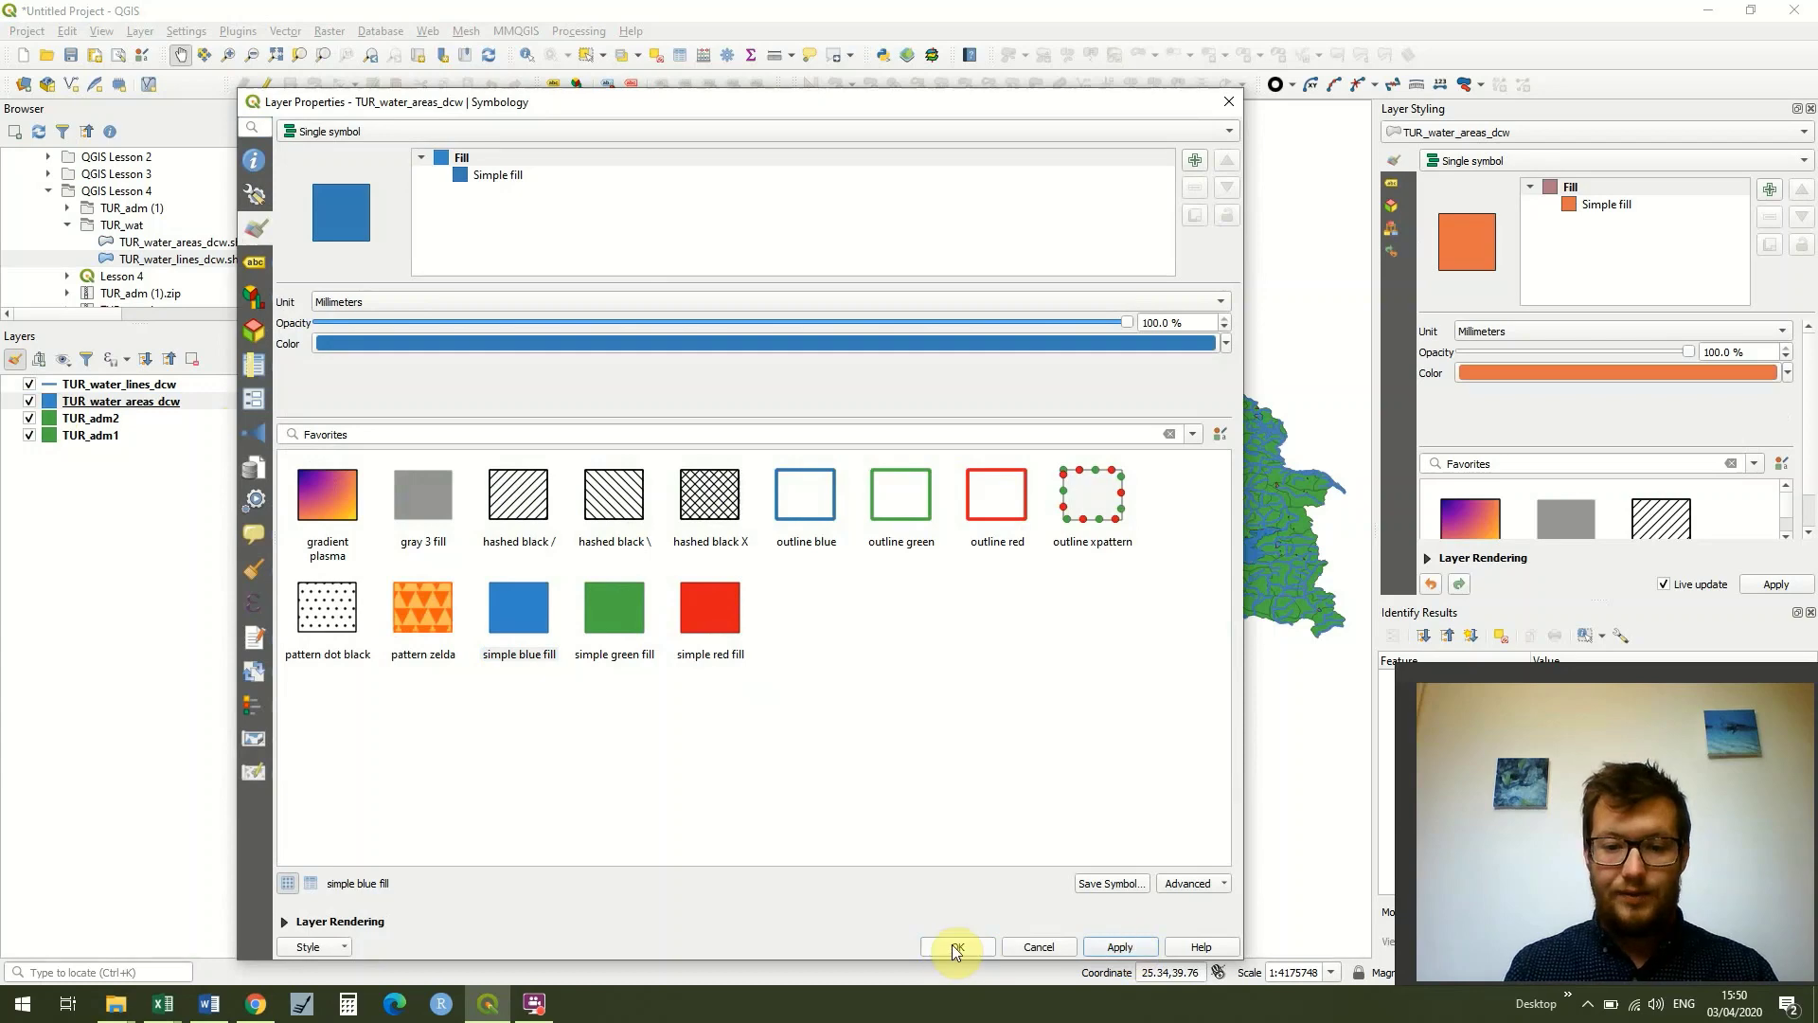
{"action": "left_click", "coordinate": [957, 946]}
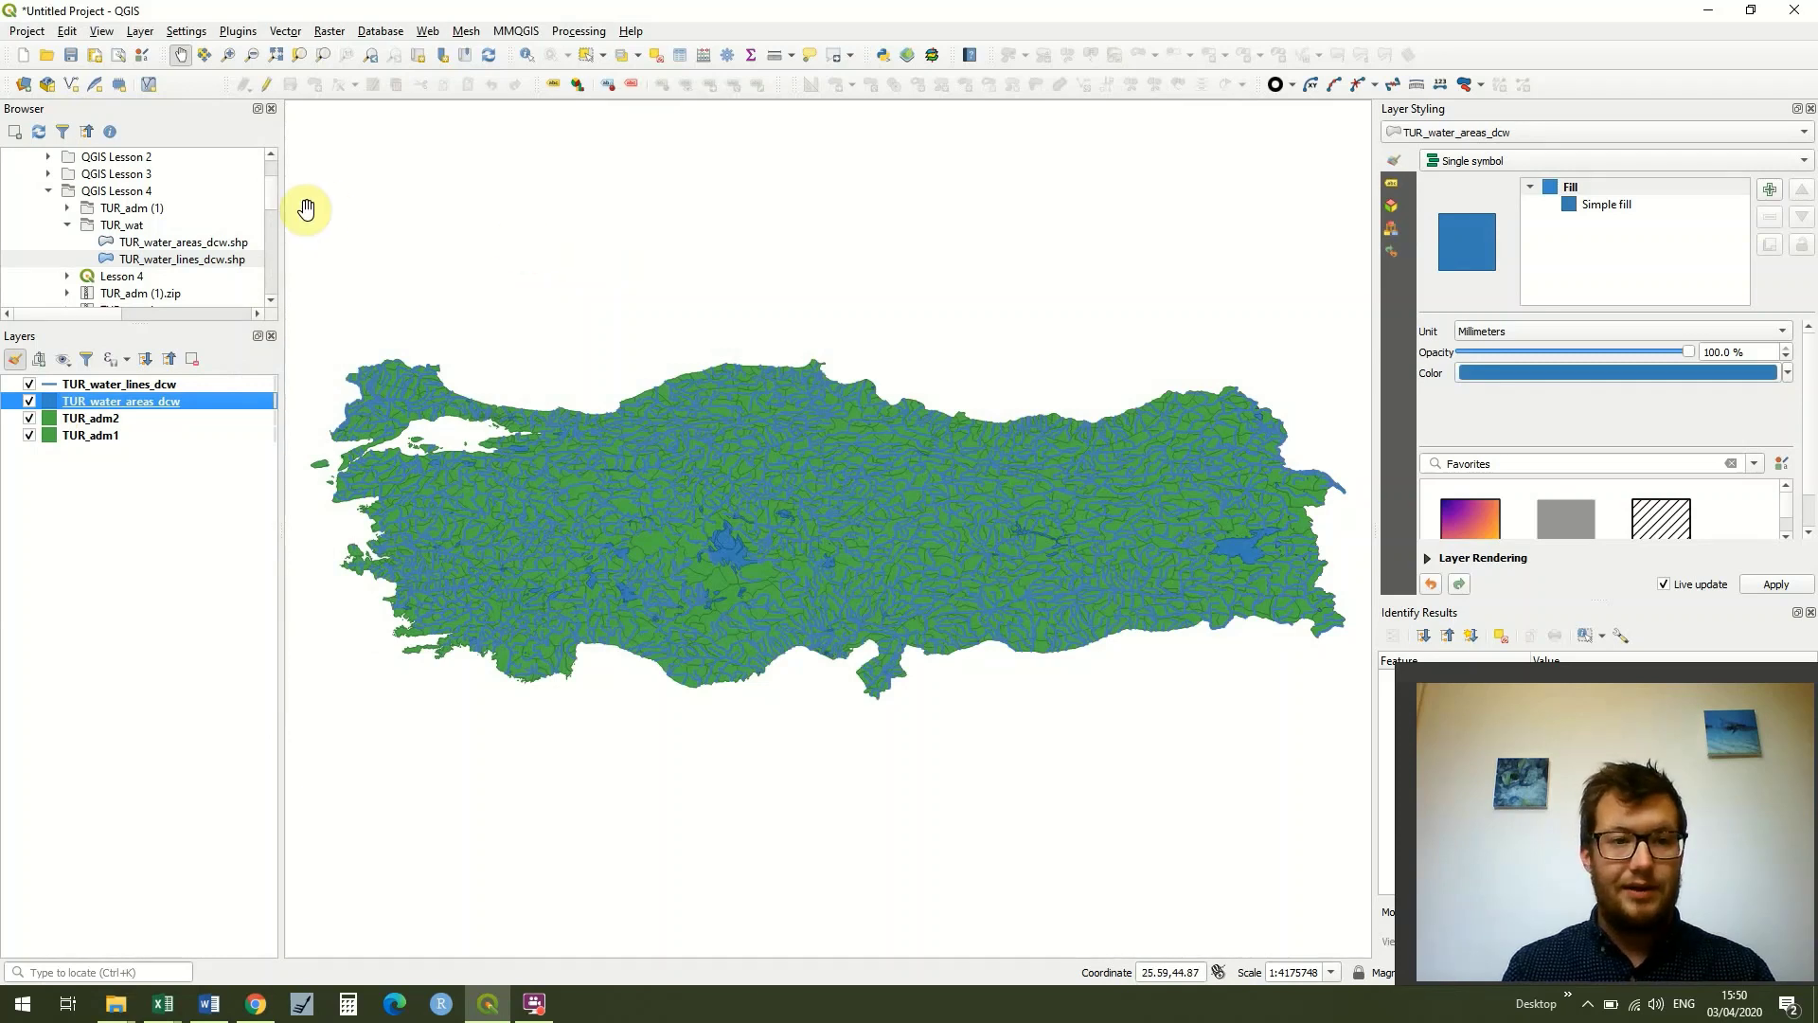
Scroll the Browser to the top and collapse QGIS Lesson 4 under Favorites.
{"action": "left_click_drag", "start_coordinate": [274, 198], "coordinate": [273, 173]}
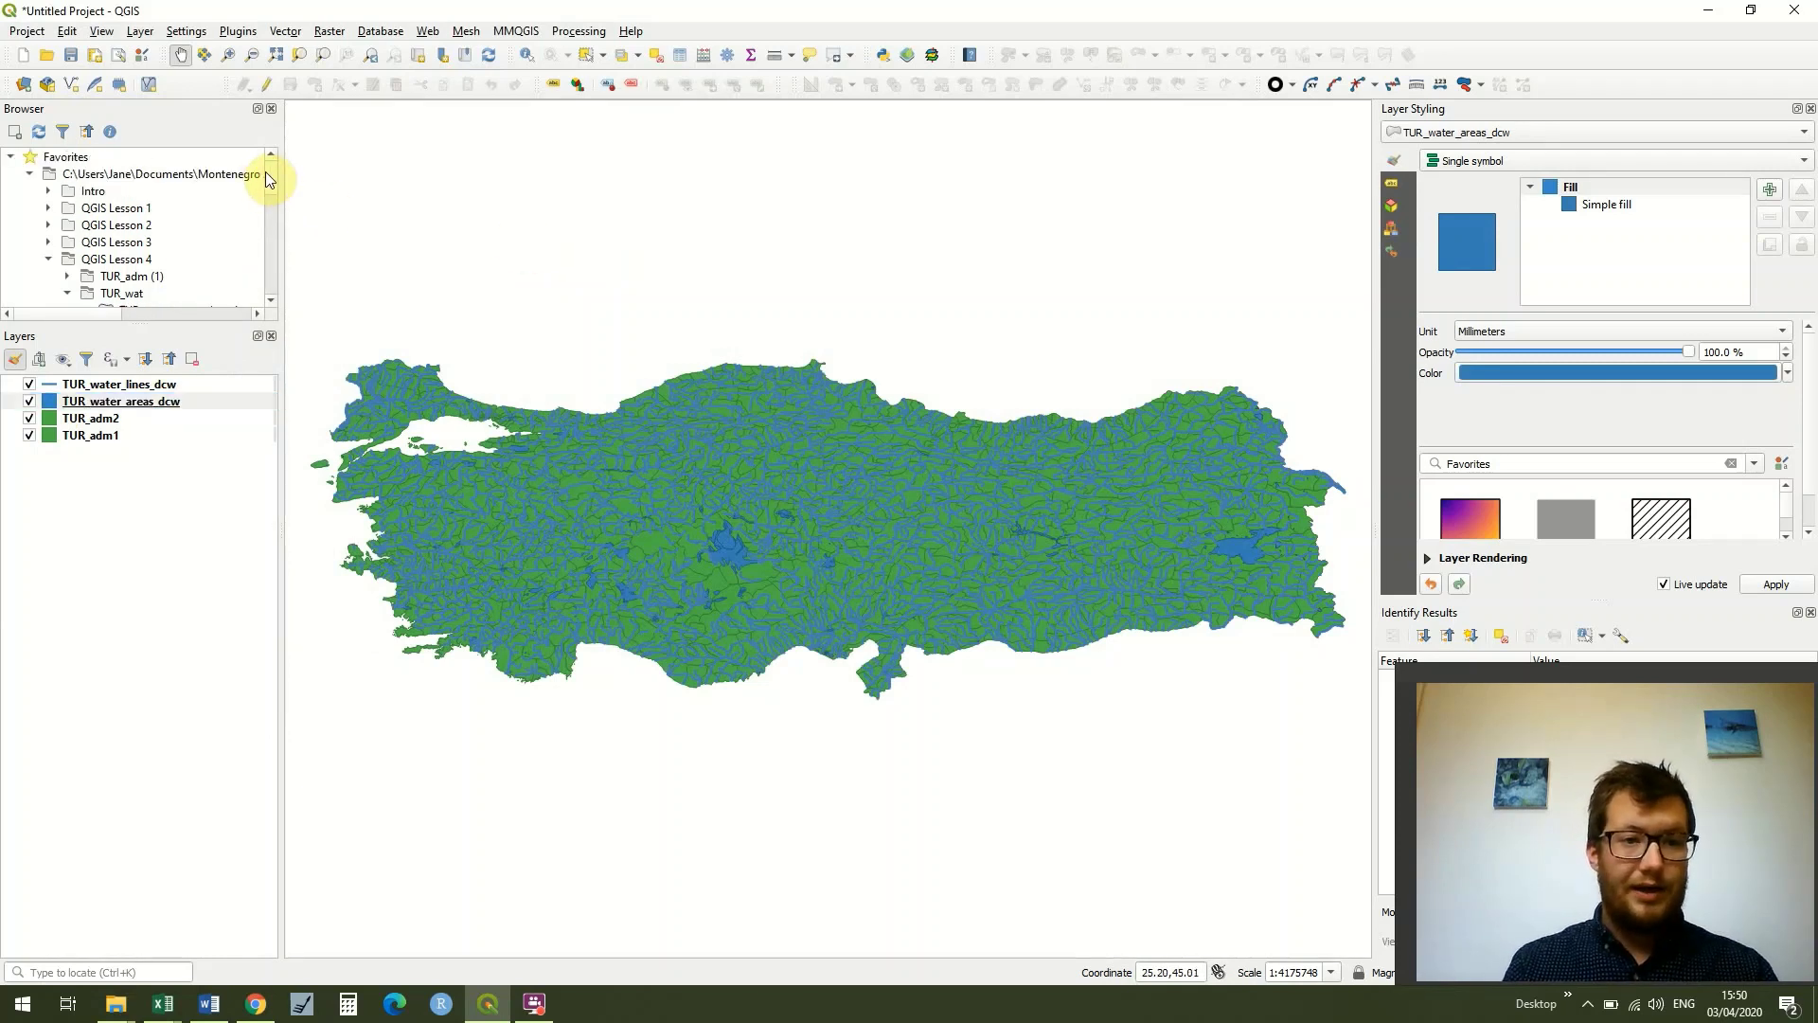
{"action": "left_click", "coordinate": [51, 260]}
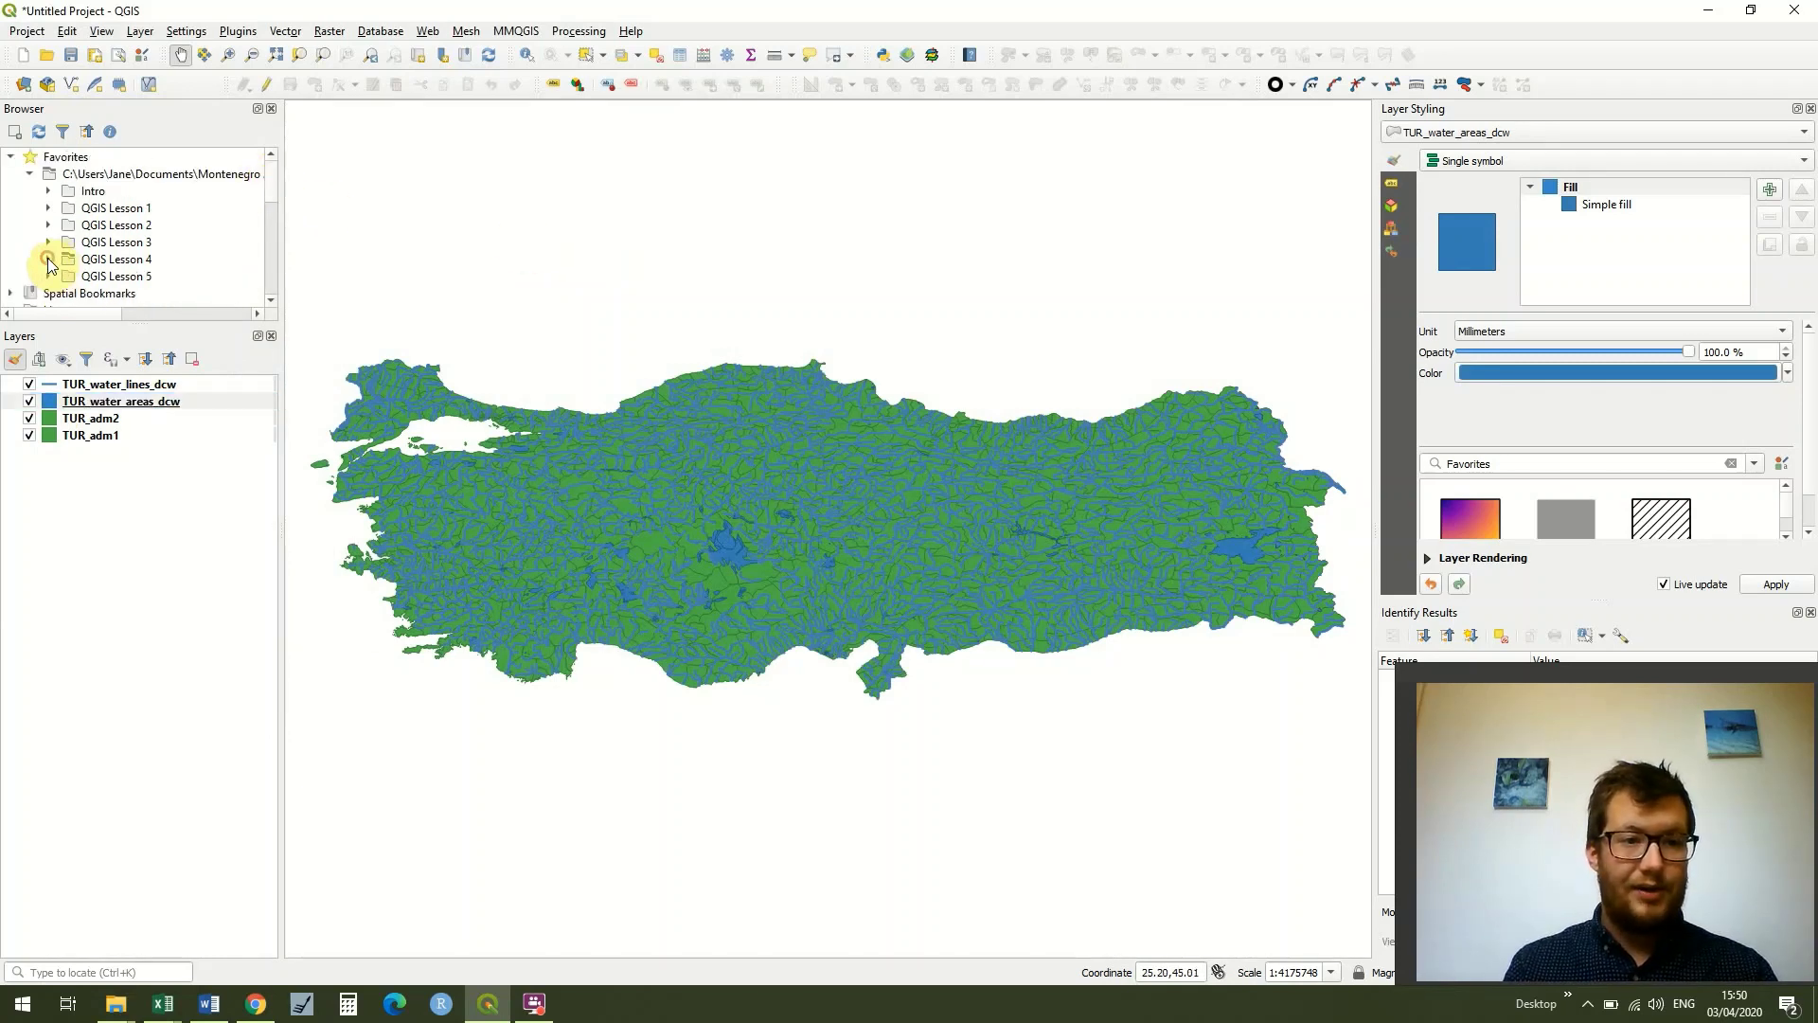